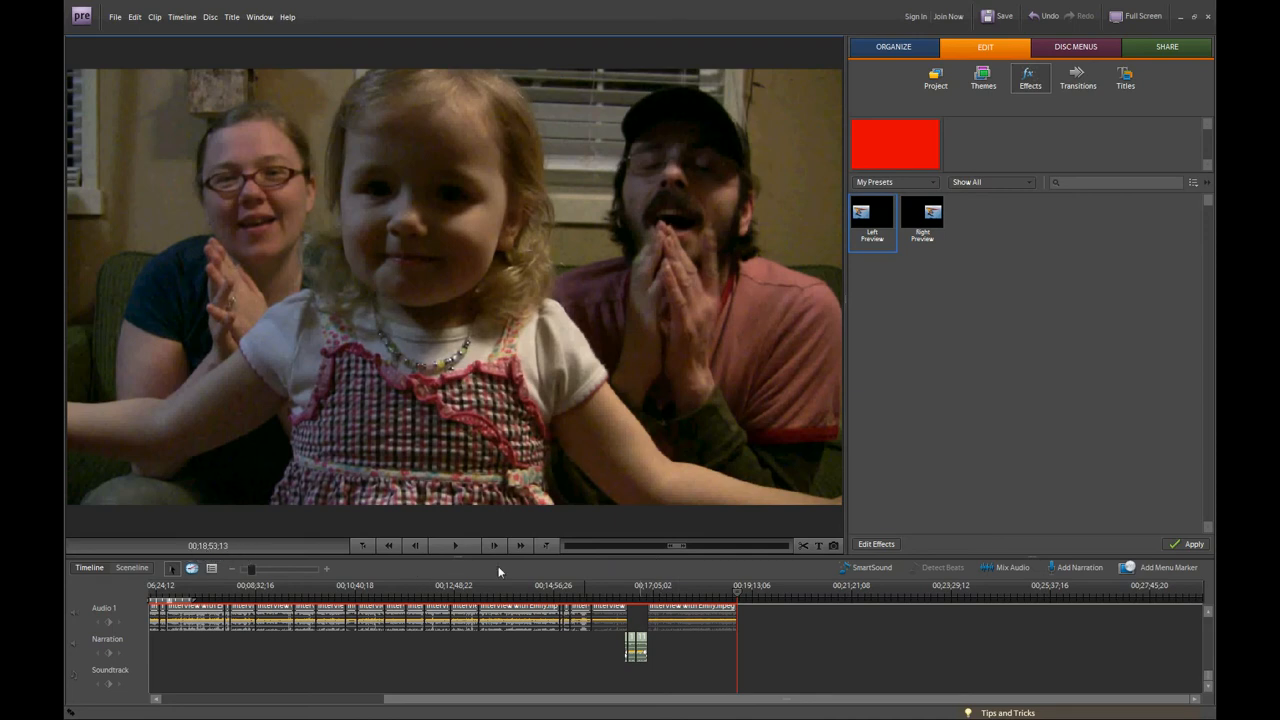
# Look through the edited video at several points along the timeline, finishing at the end of the last clip.
pyautogui.click(503, 597)
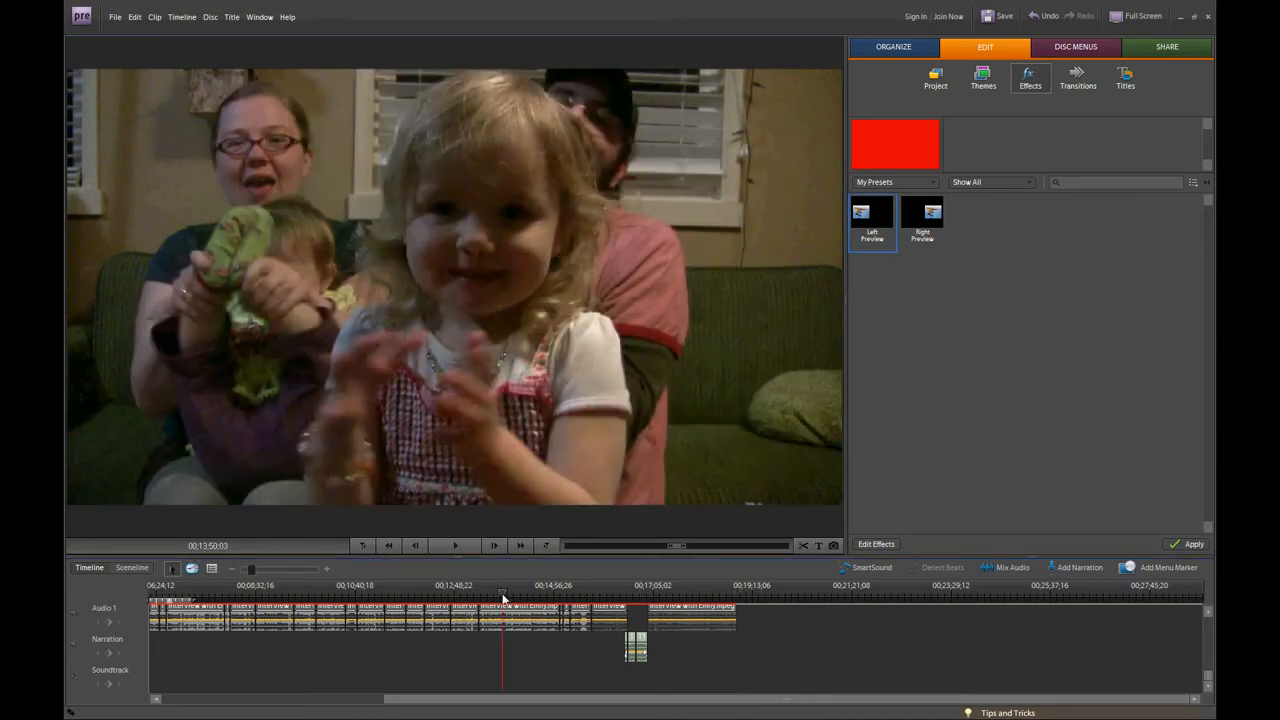
pyautogui.click(602, 592)
pyautogui.click(697, 592)
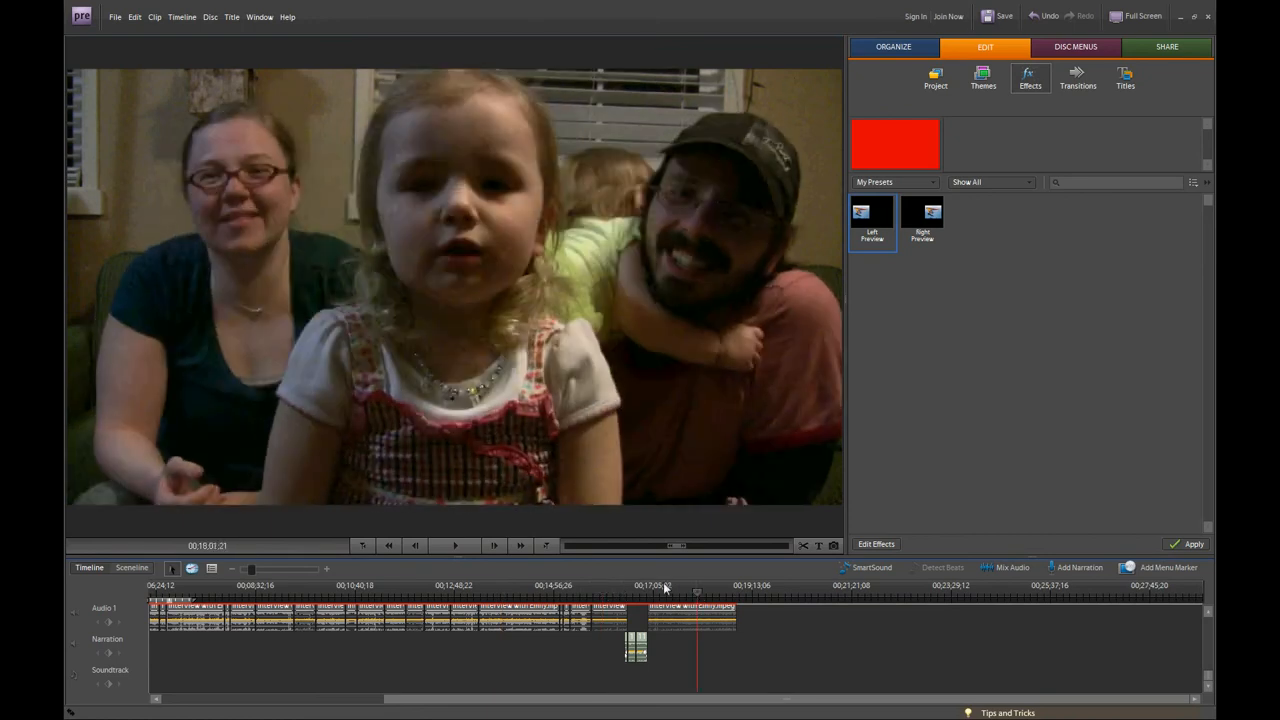
pyautogui.click(737, 596)
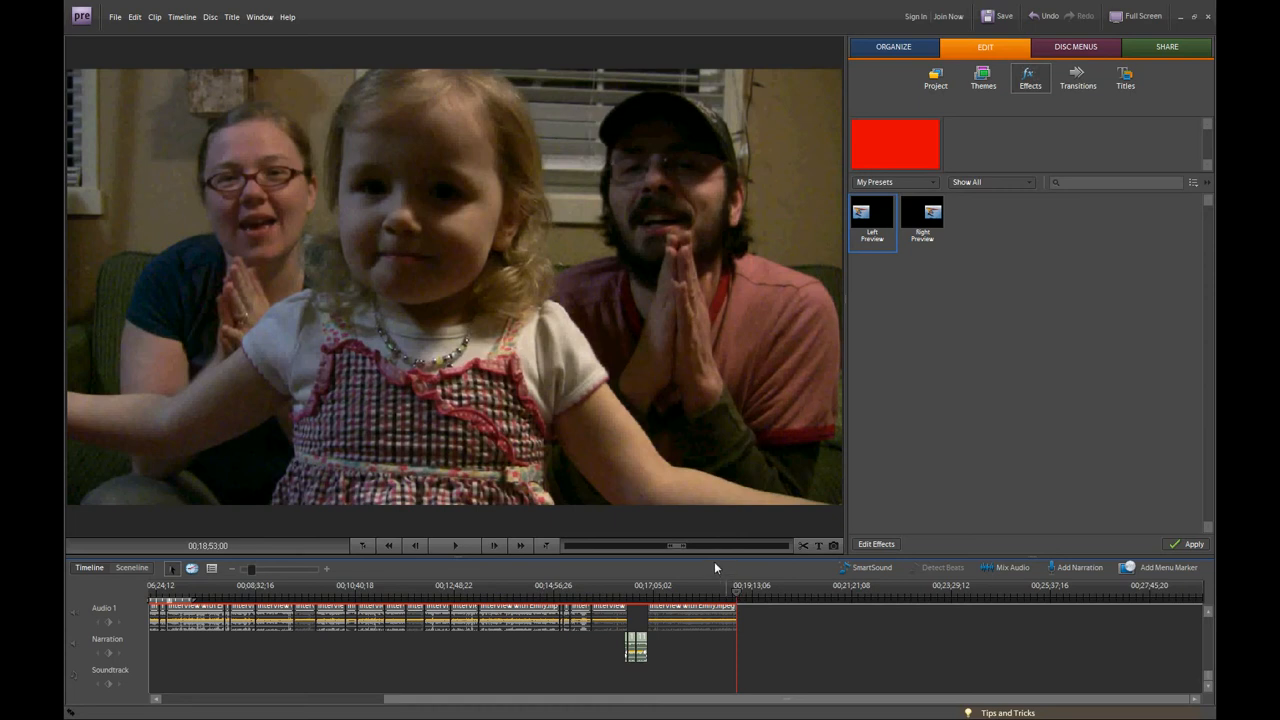
# Launch Avidemux 2.6 and load the interview movie clip from the ALL EPISODES folder into it.
pyautogui.hotkey('alt', 'Tab')
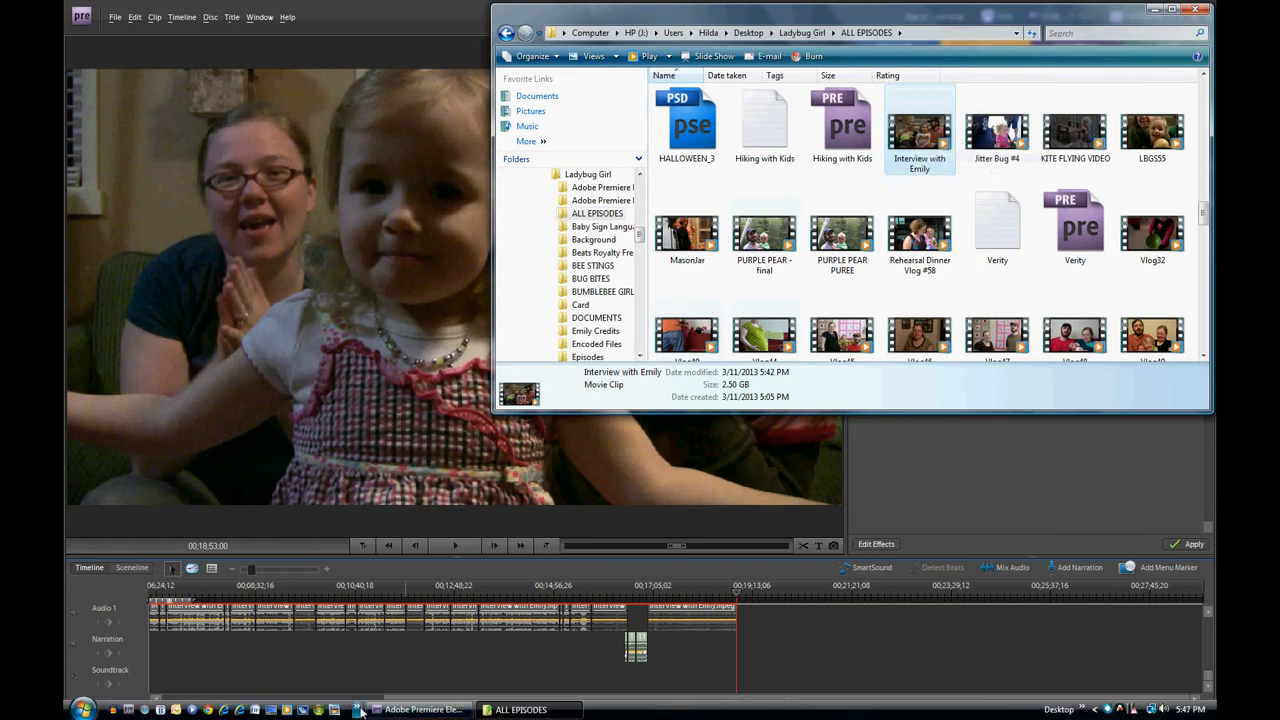
pyautogui.click(358, 710)
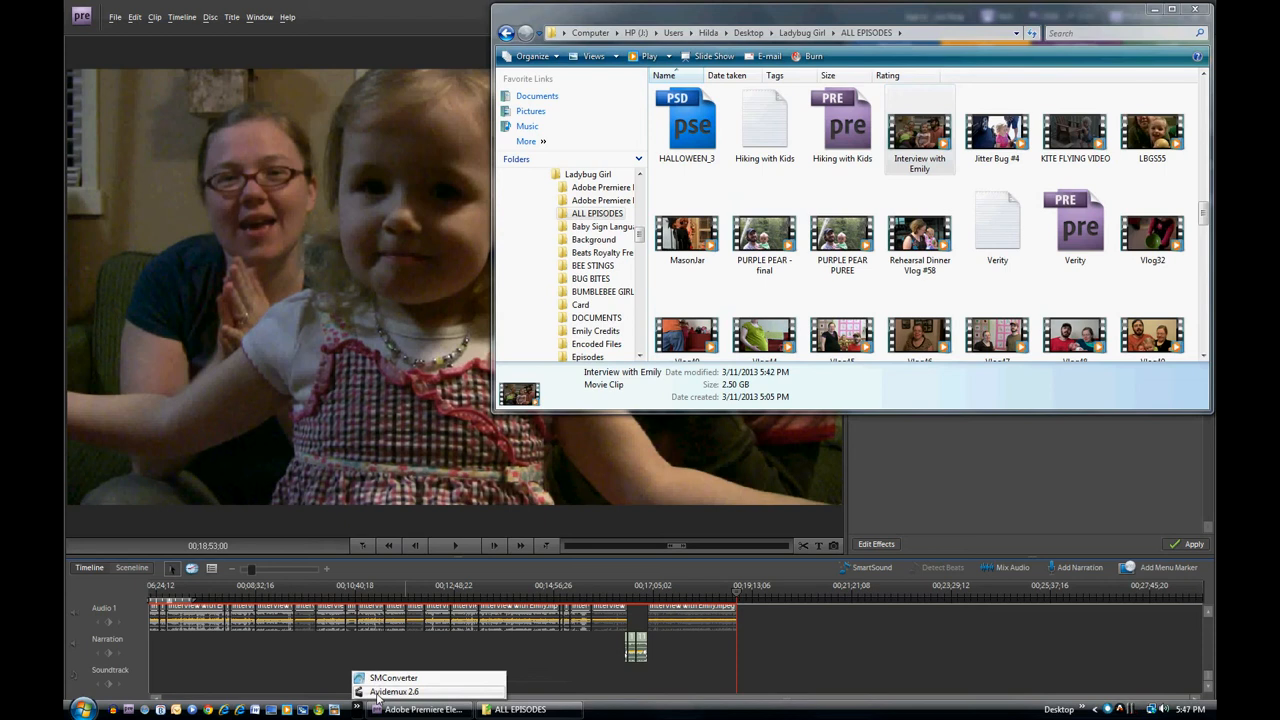
pyautogui.click(380, 692)
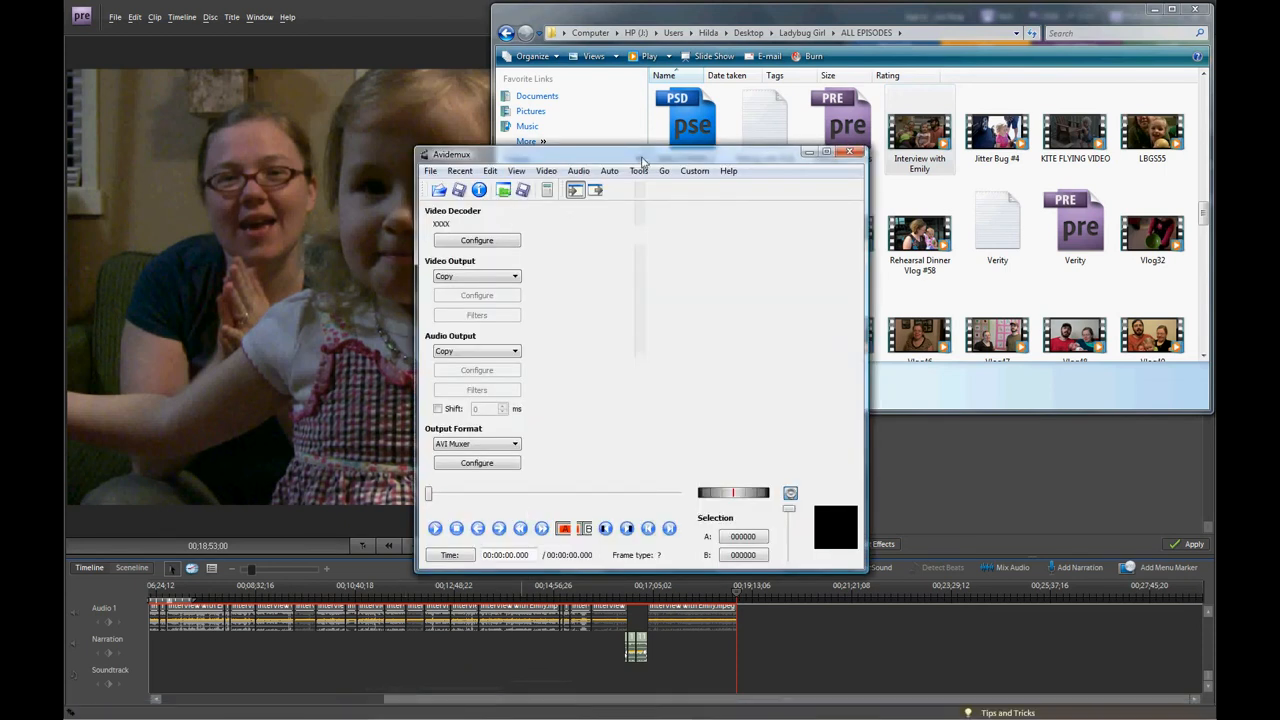
pyautogui.moveTo(643, 160); pyautogui.dragTo(574, 156)
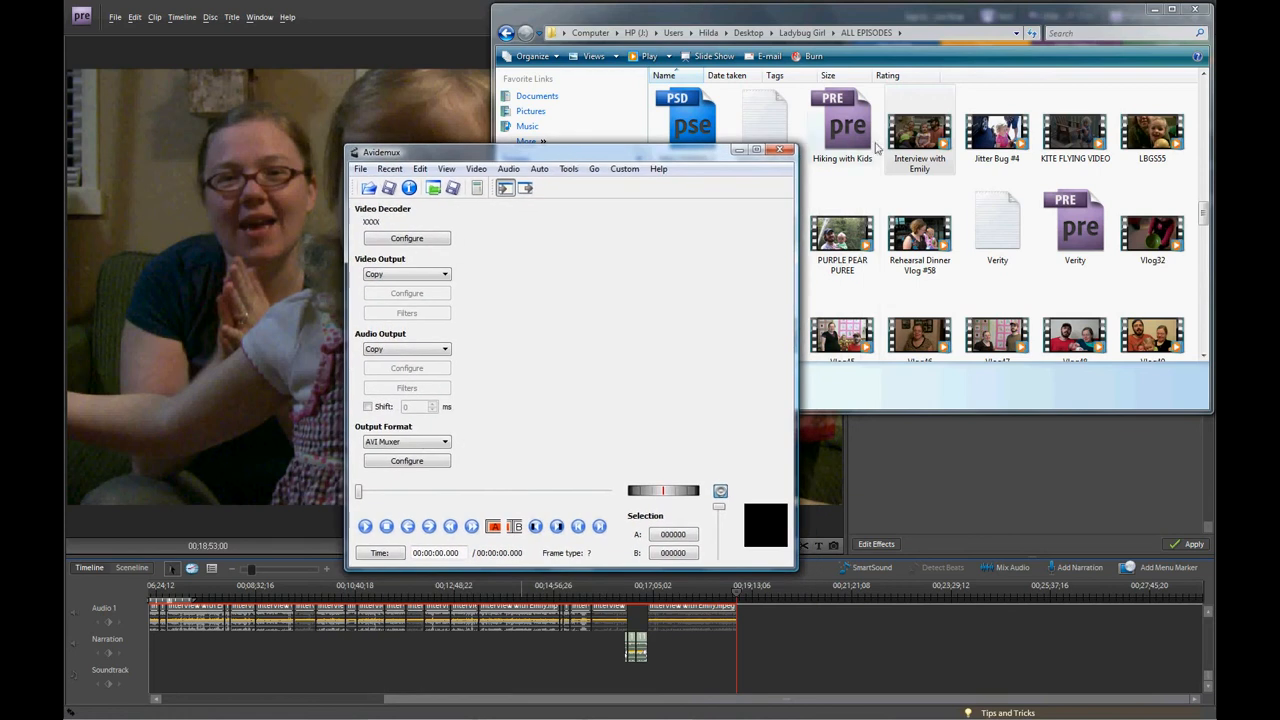
pyautogui.moveTo(922, 138); pyautogui.dragTo(671, 343)
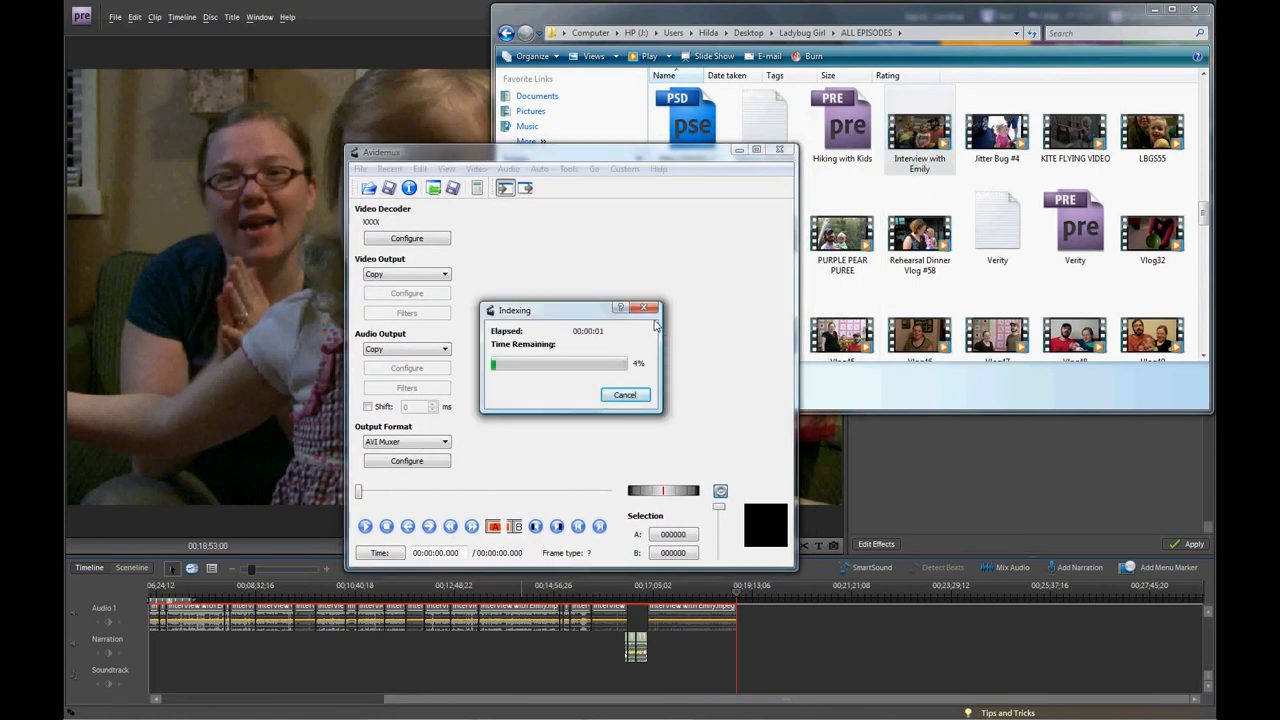
pyautogui.moveTo(573, 318); pyautogui.dragTo(585, 306)
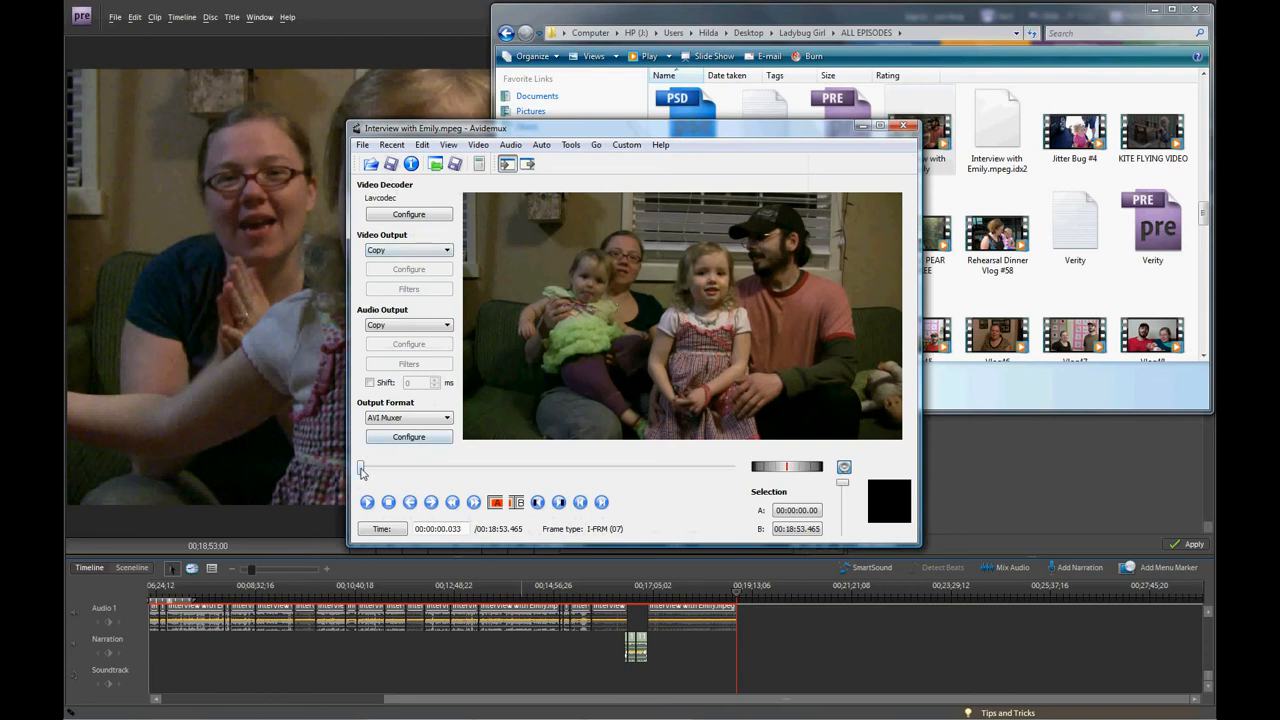
# Set the video output to Mpeg4 ASP (xvid4) with the encoding mode Two Pass - Average Bitrate.
pyautogui.moveTo(362, 472)
pyautogui.mouseDown()
pyautogui.moveTo(391, 474)
pyautogui.moveTo(358, 477)
pyautogui.mouseUp()
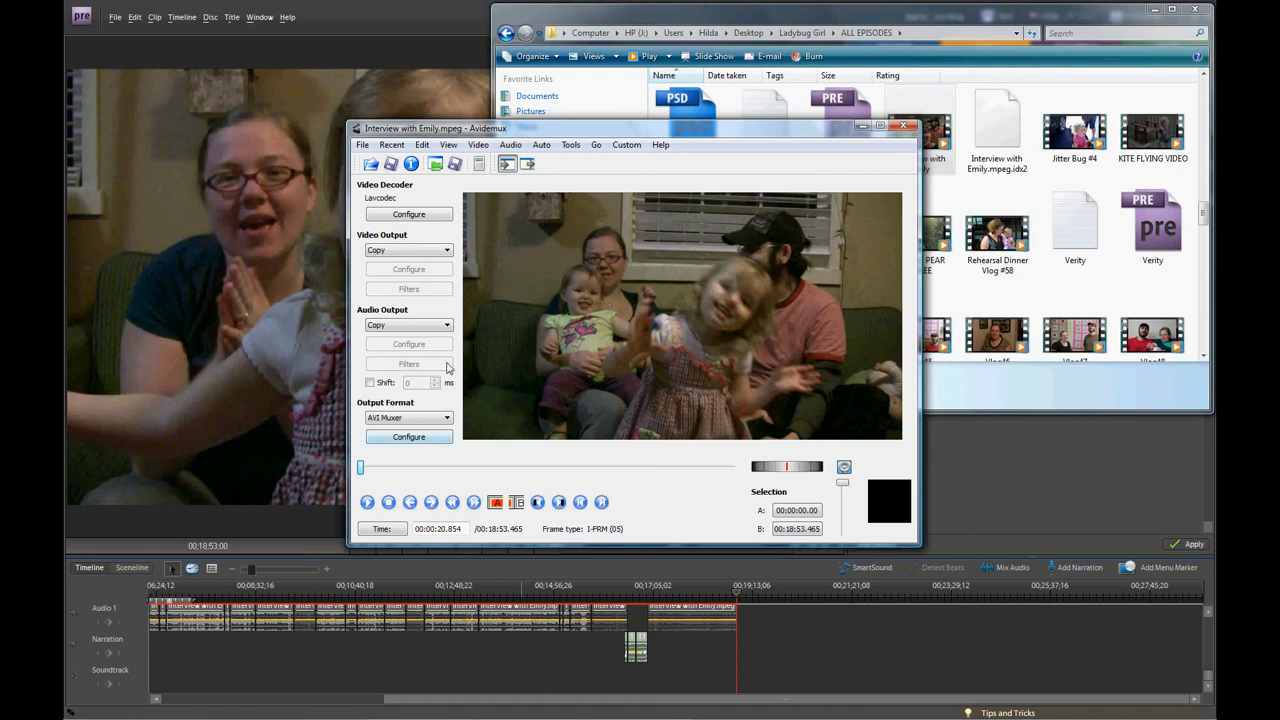
pyautogui.doubleClick(387, 251)
pyautogui.click(387, 251)
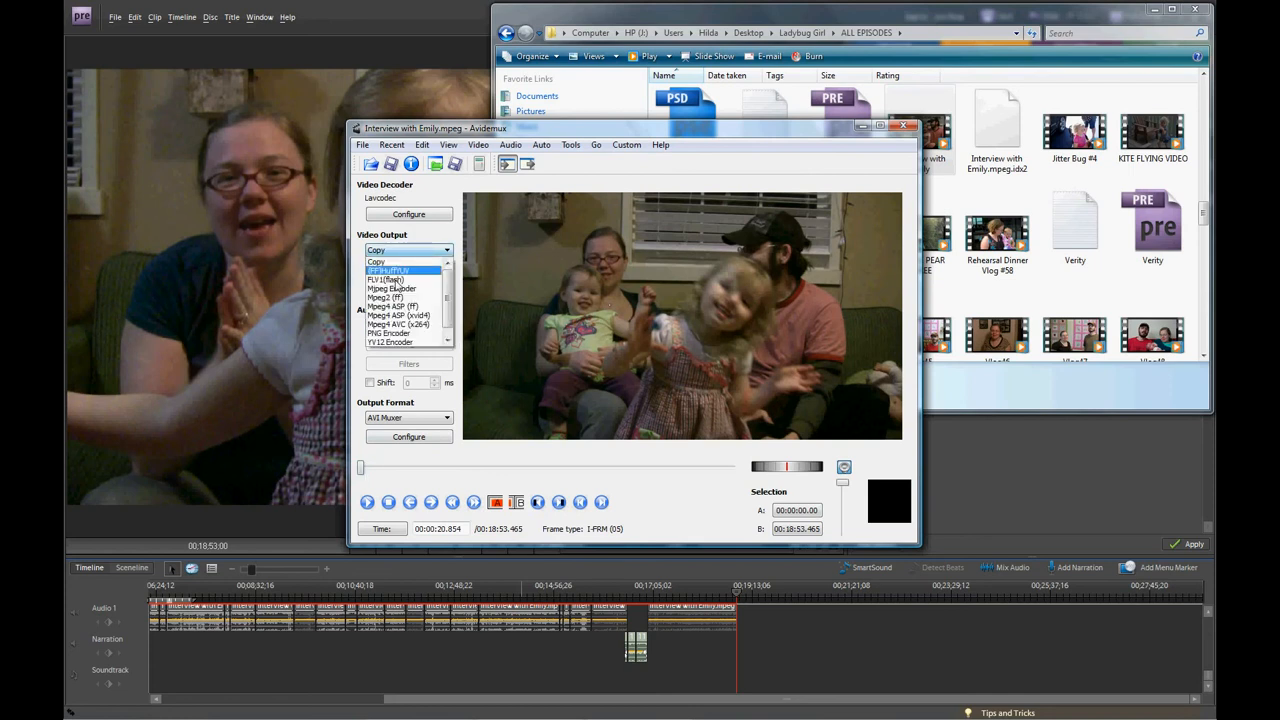
pyautogui.click(429, 318)
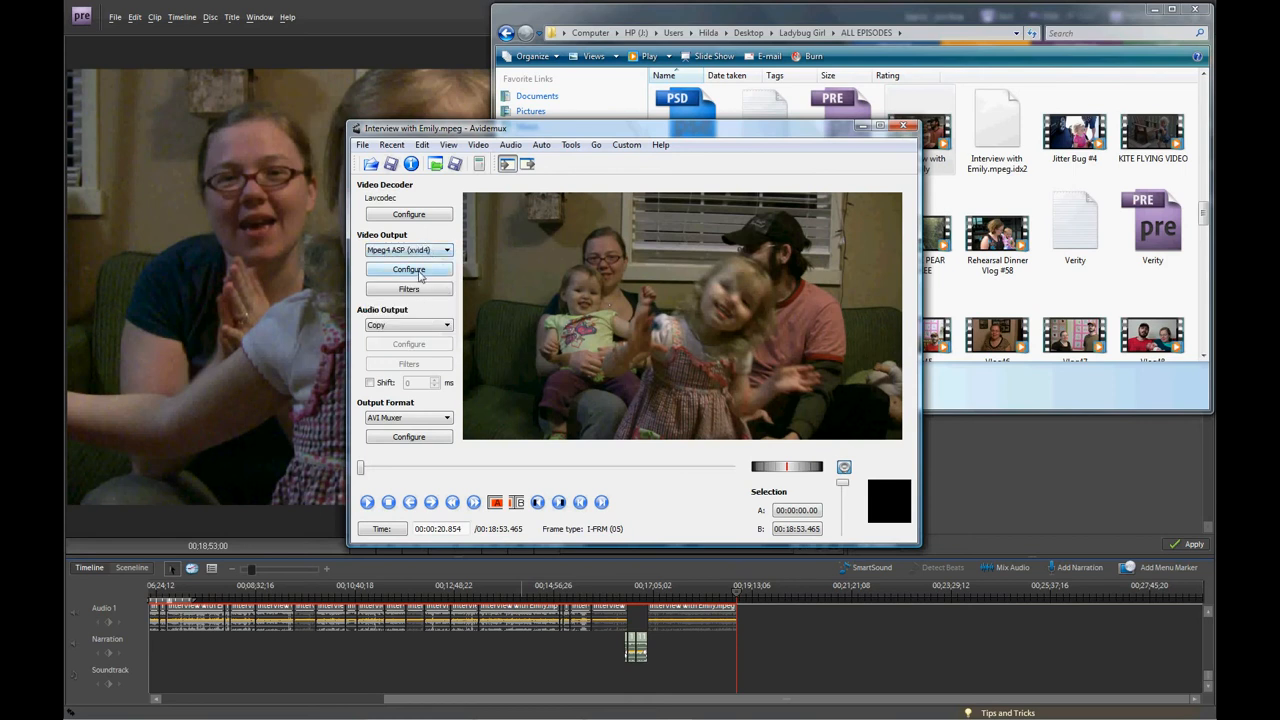
pyautogui.click(420, 277)
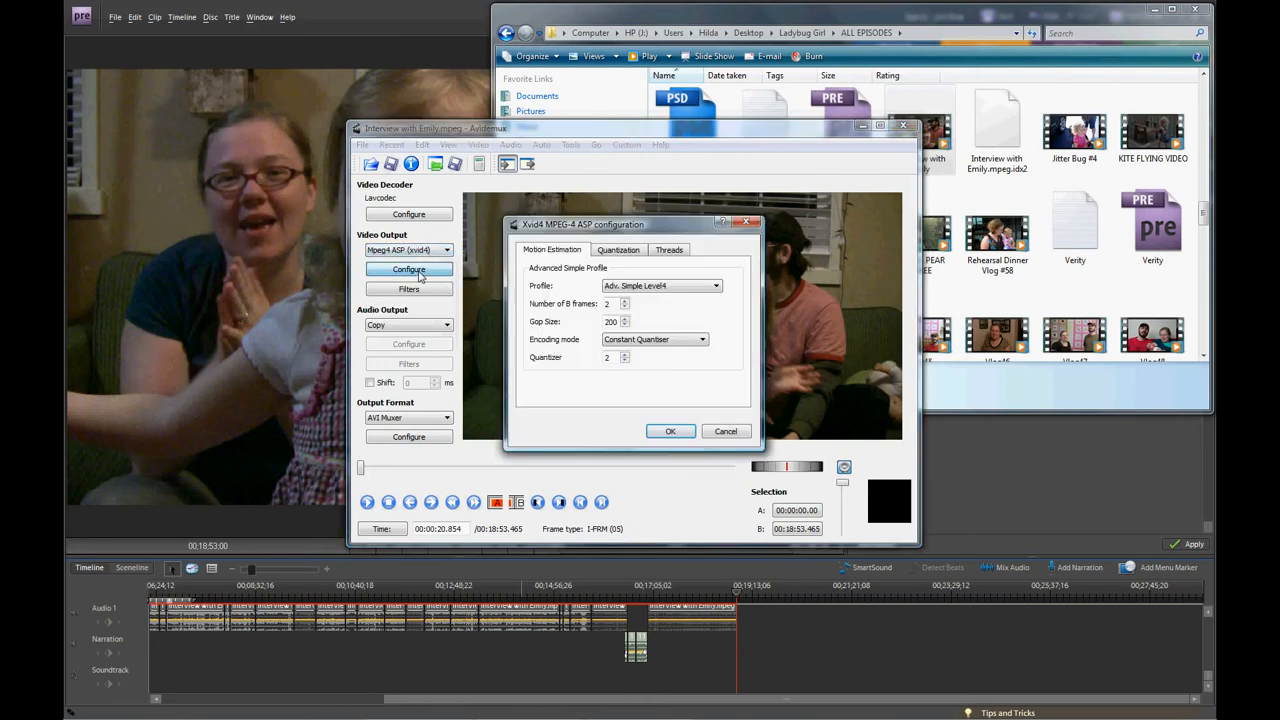
pyautogui.click(678, 343)
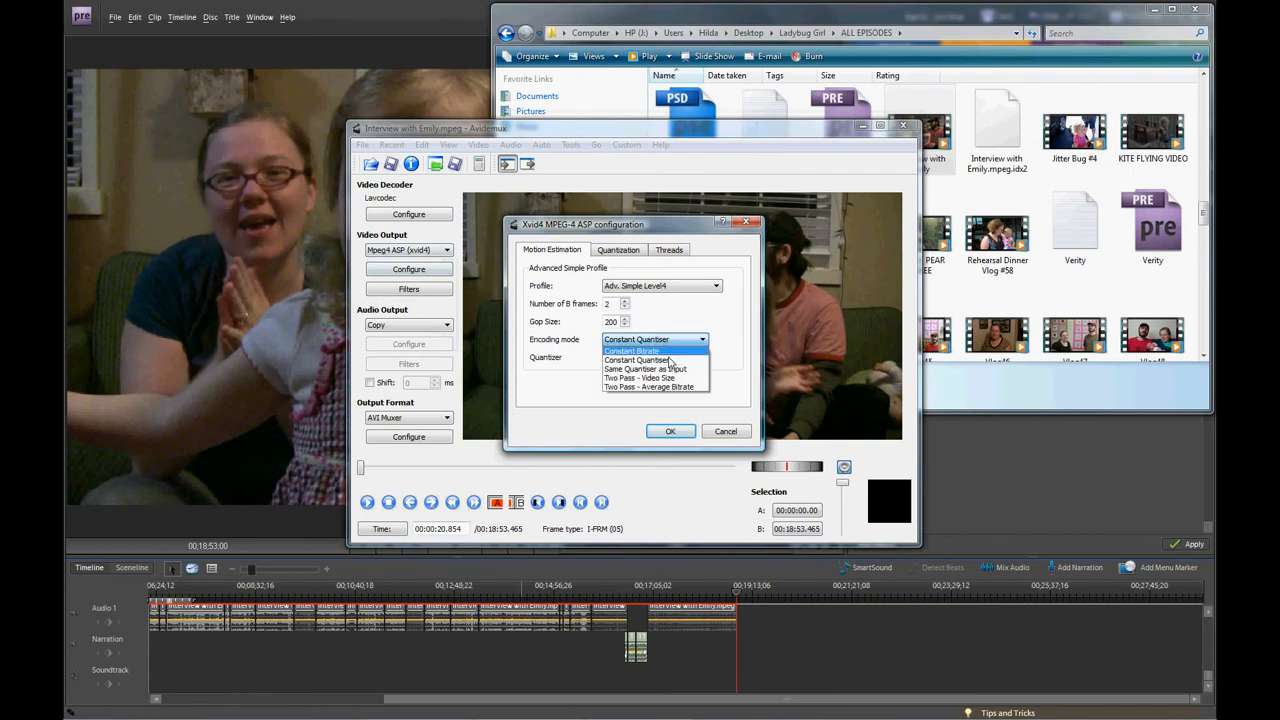
pyautogui.click(665, 387)
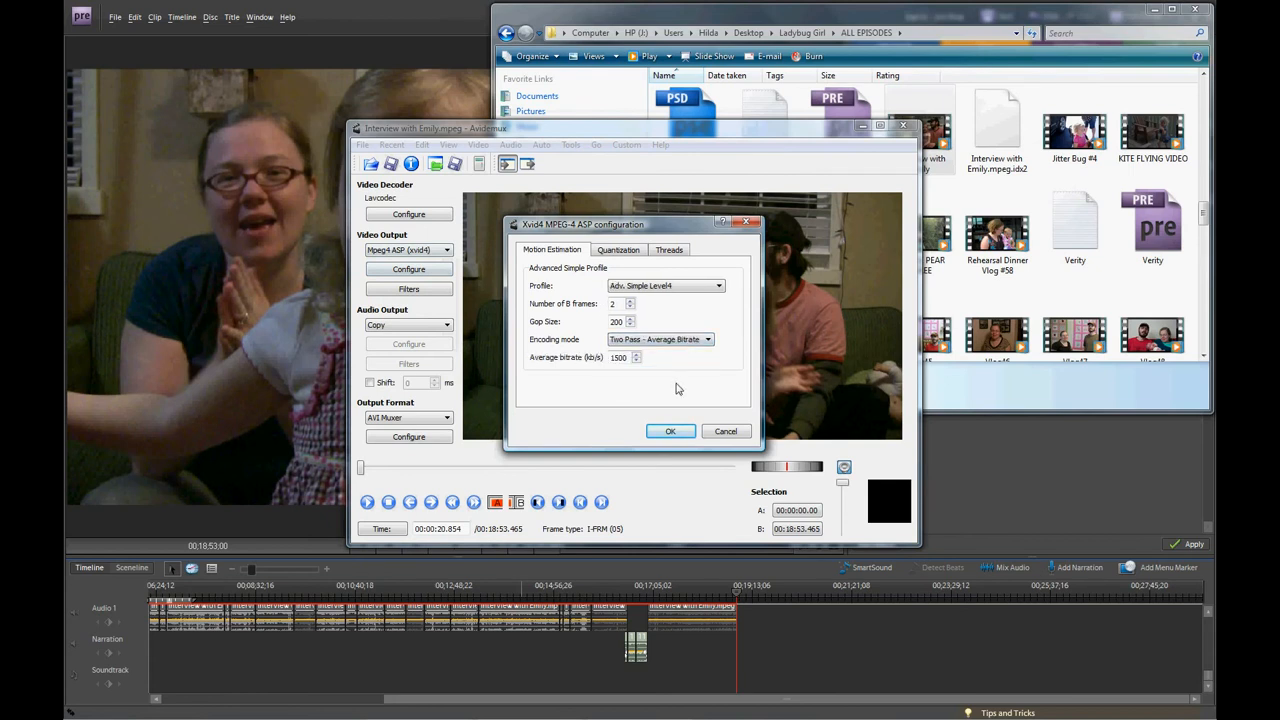
pyautogui.click(669, 436)
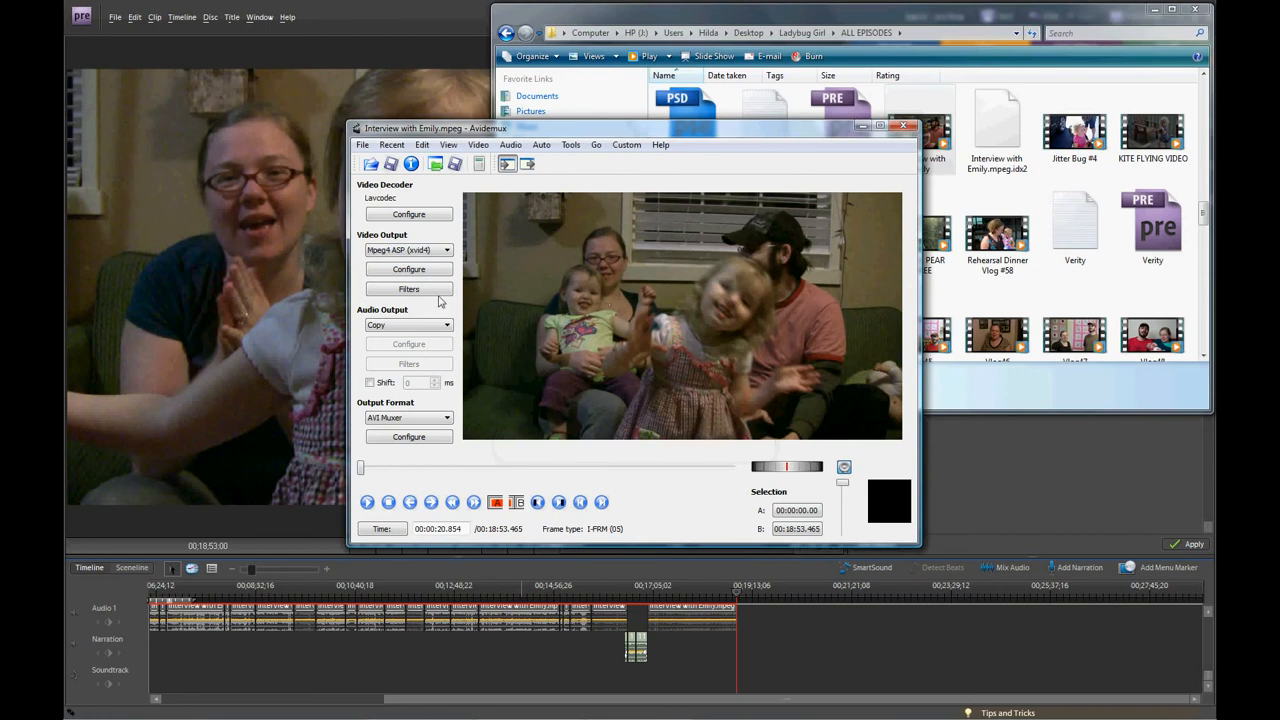
# Examine the available video filters in the categories from Transform to Miscellaneous, and close the Video Filter Manager.
pyautogui.click(406, 288)
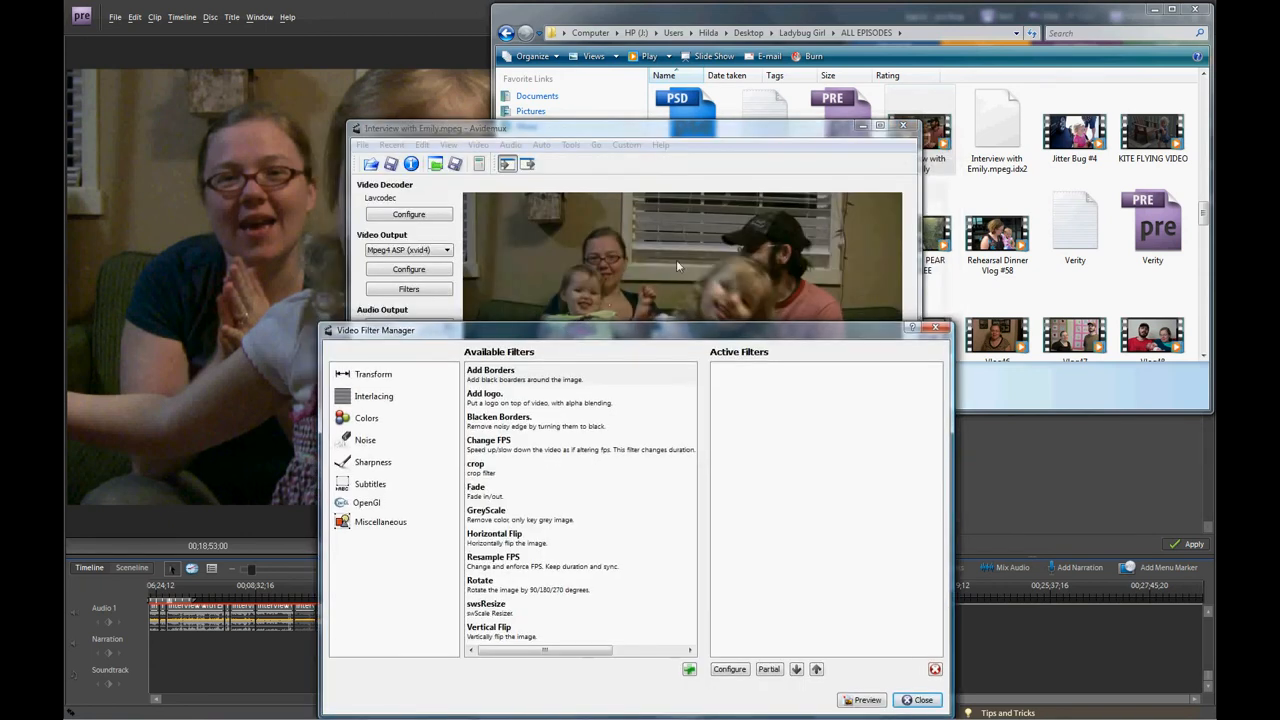
pyautogui.moveTo(678, 320); pyautogui.dragTo(678, 214)
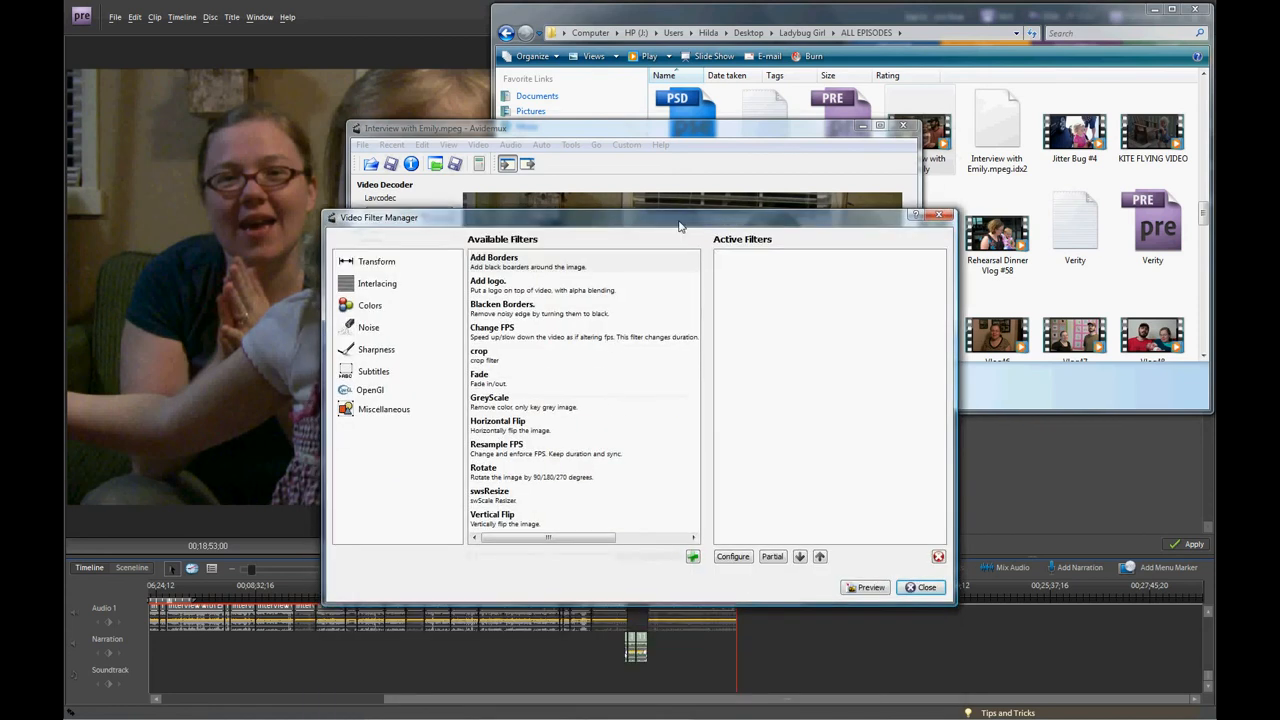
pyautogui.click(372, 306)
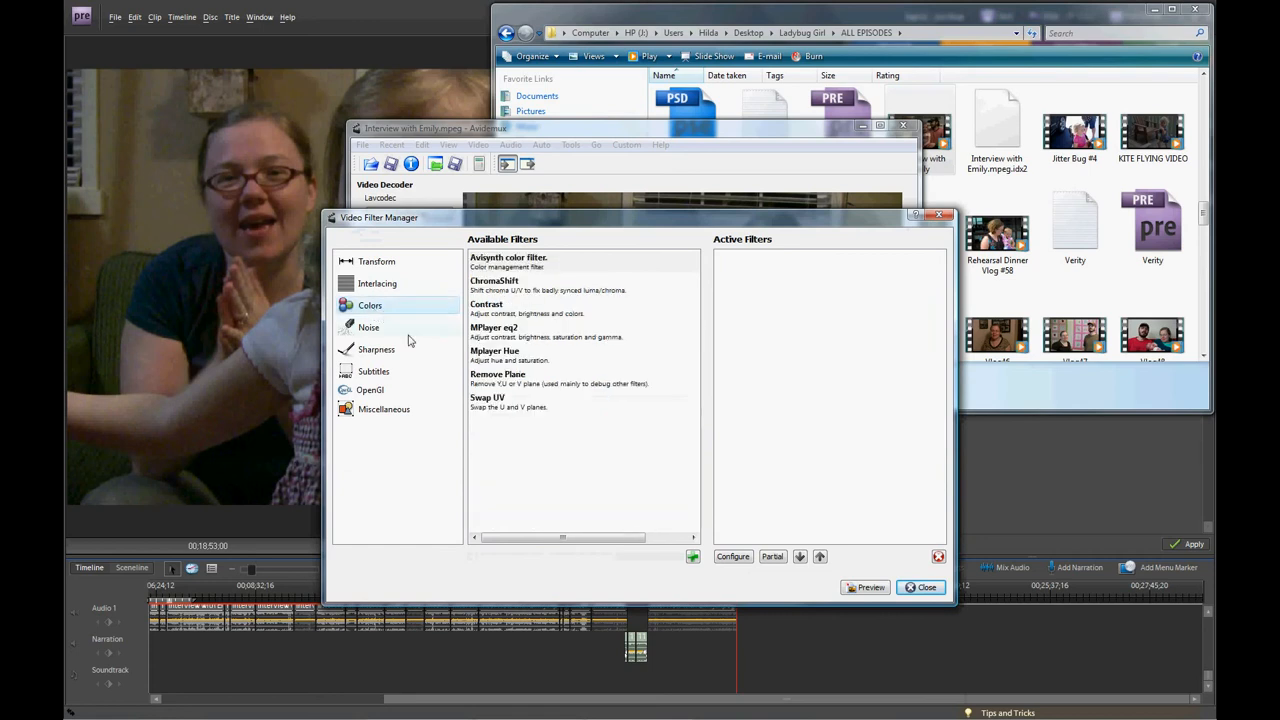
pyautogui.click(490, 404)
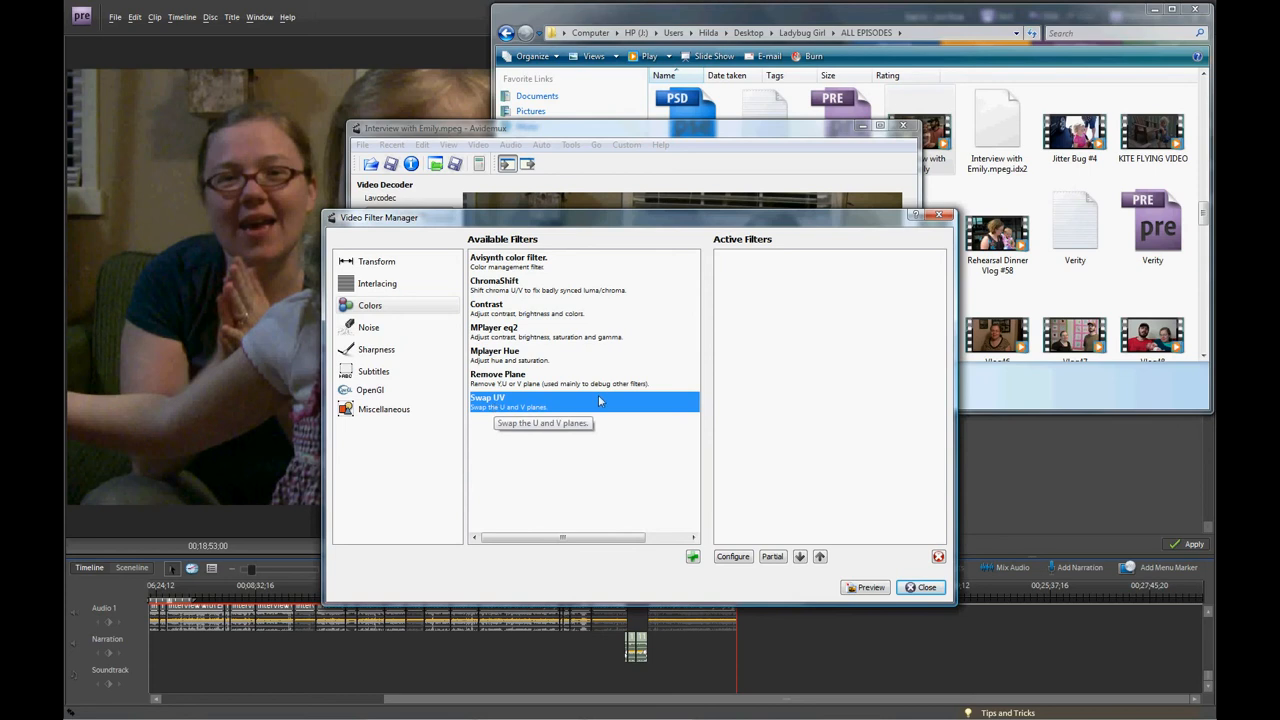
pyautogui.click(373, 285)
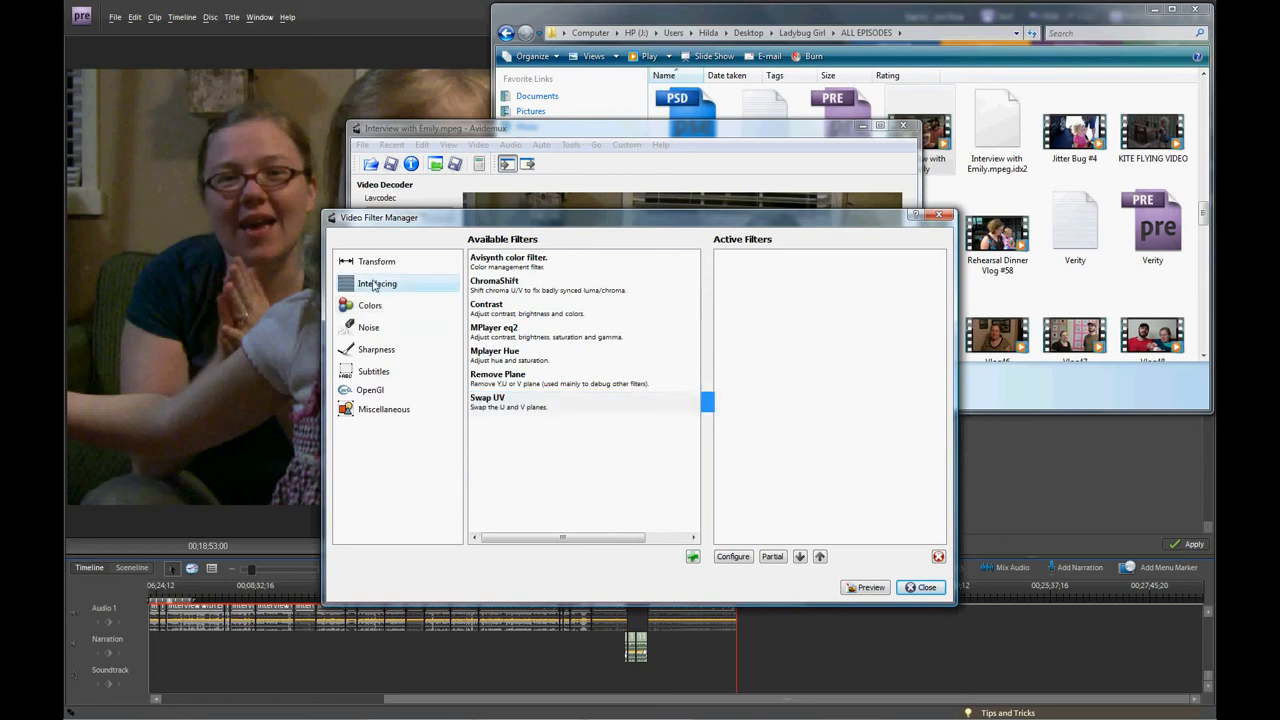
pyautogui.click(375, 262)
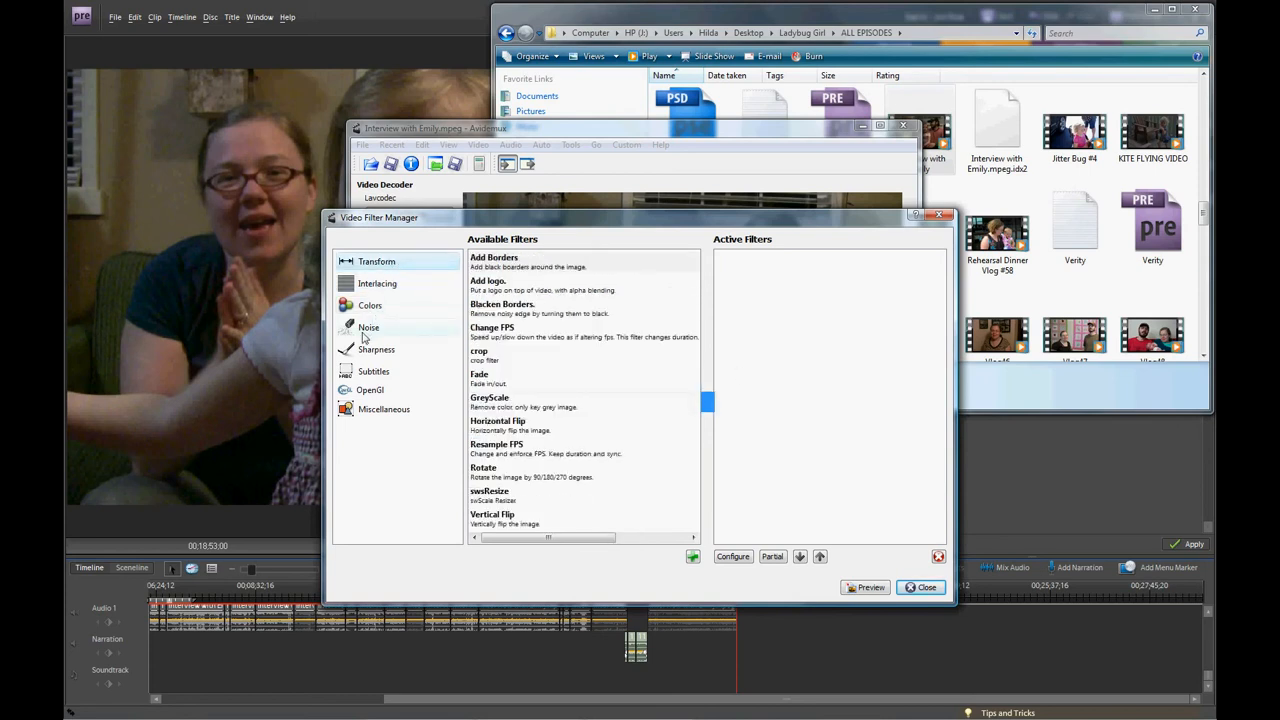
pyautogui.click(366, 330)
pyautogui.click(372, 352)
pyautogui.click(372, 373)
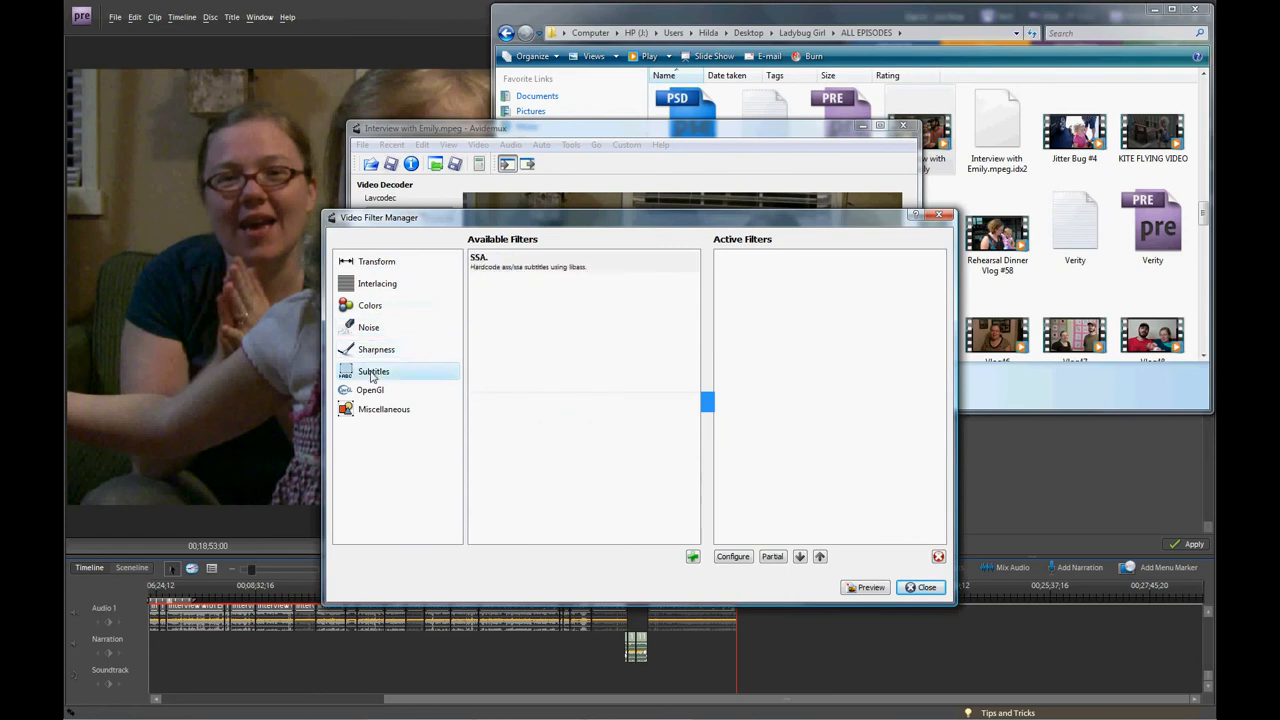
pyautogui.click(370, 390)
pyautogui.click(376, 410)
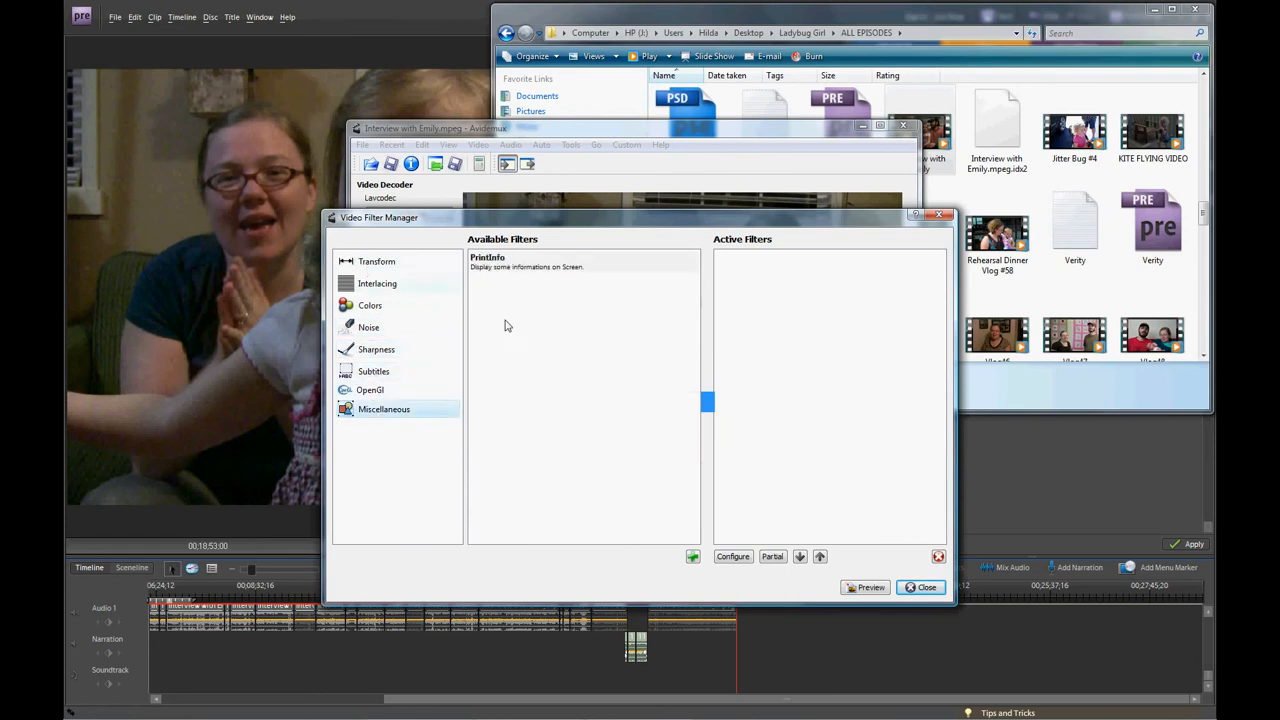
pyautogui.click(920, 587)
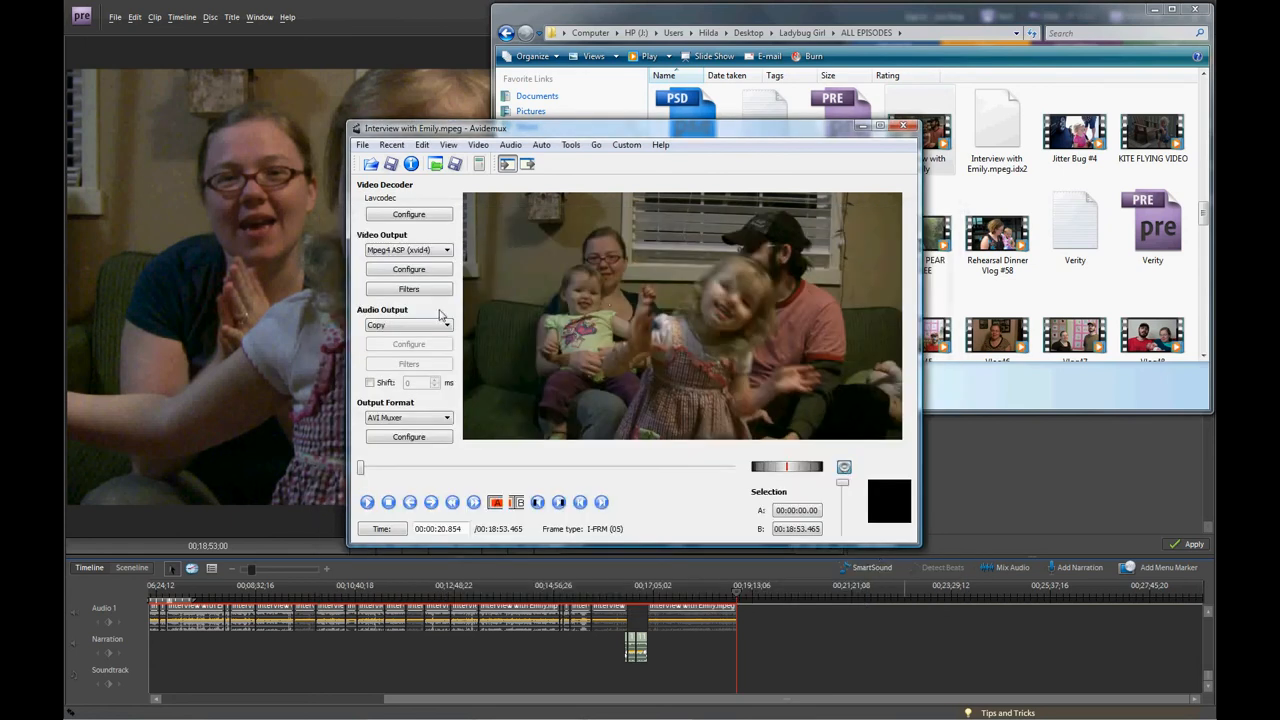
# Set the audio output to MP3 (lame), accepting the existing LAME configuration and audio filter settings.
pyautogui.click(401, 326)
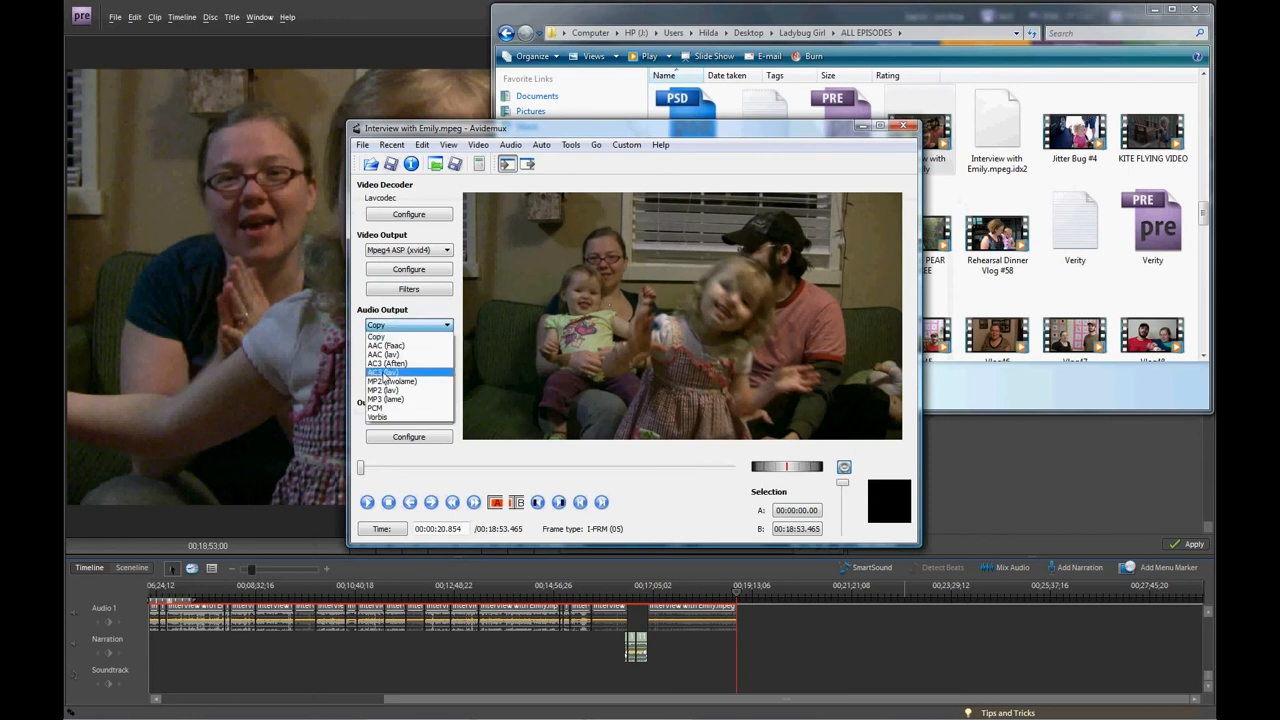
pyautogui.click(406, 400)
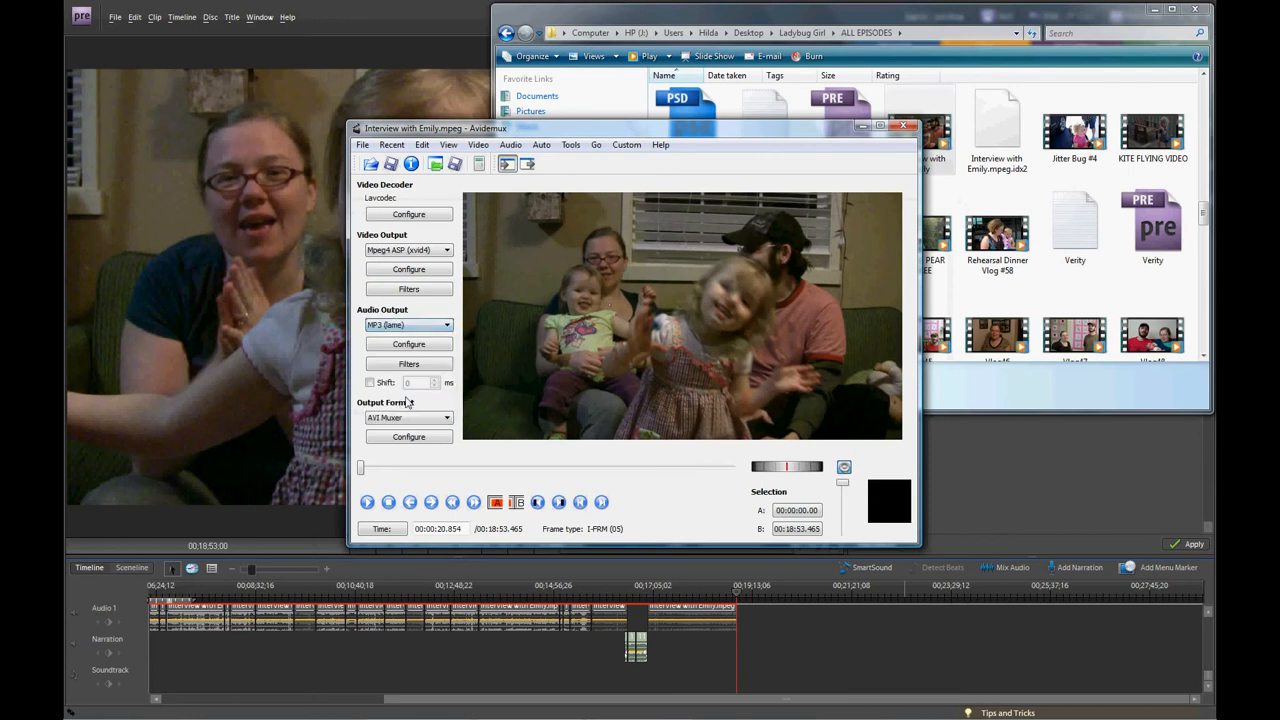
pyautogui.click(405, 344)
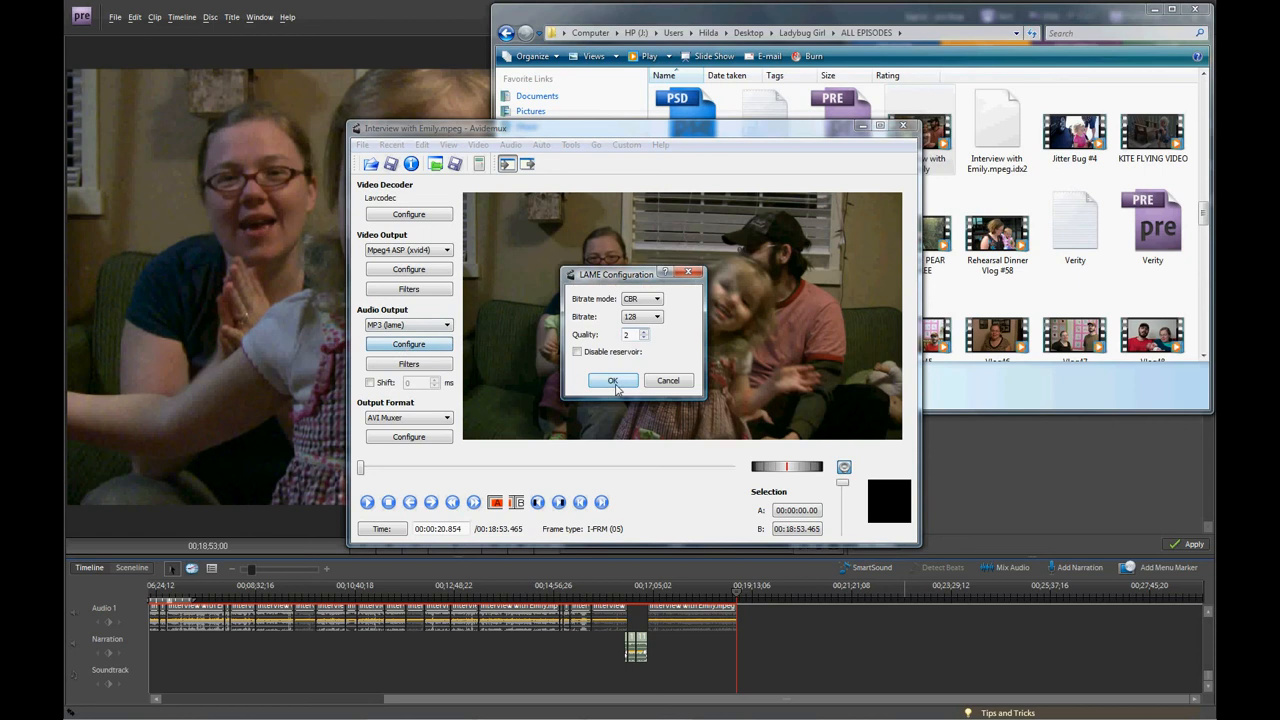
pyautogui.click(613, 381)
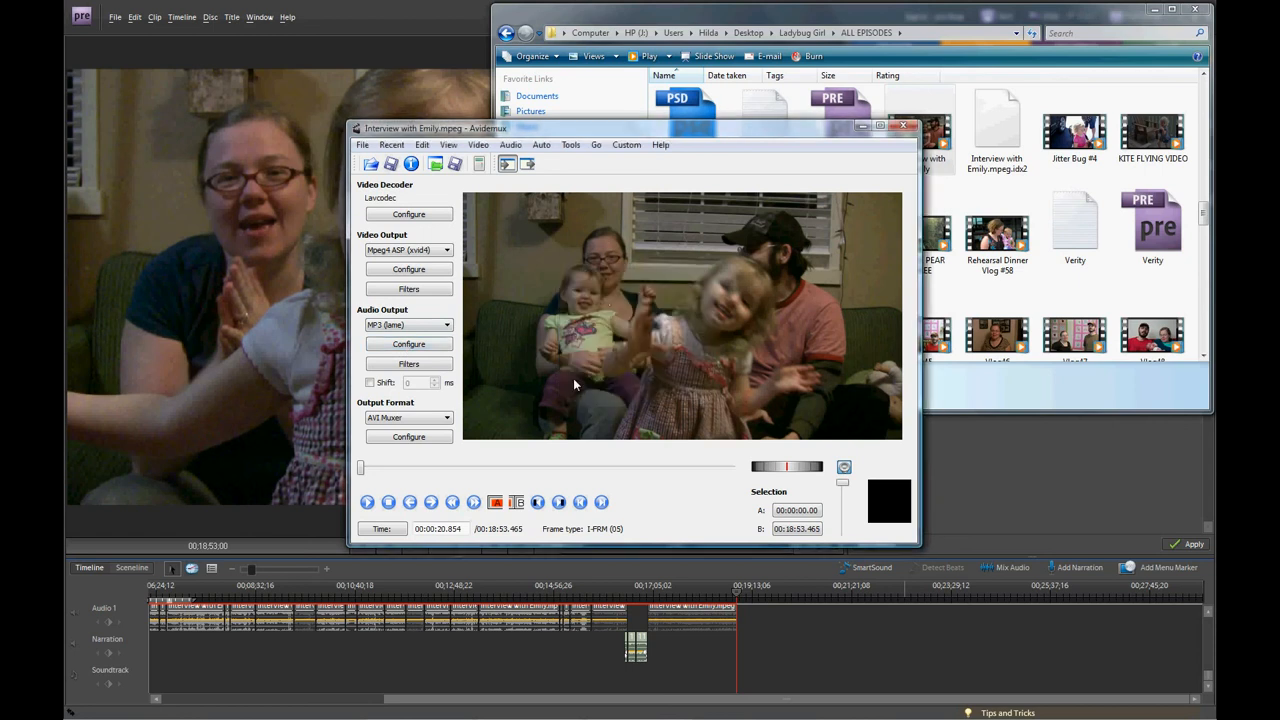
pyautogui.click(409, 364)
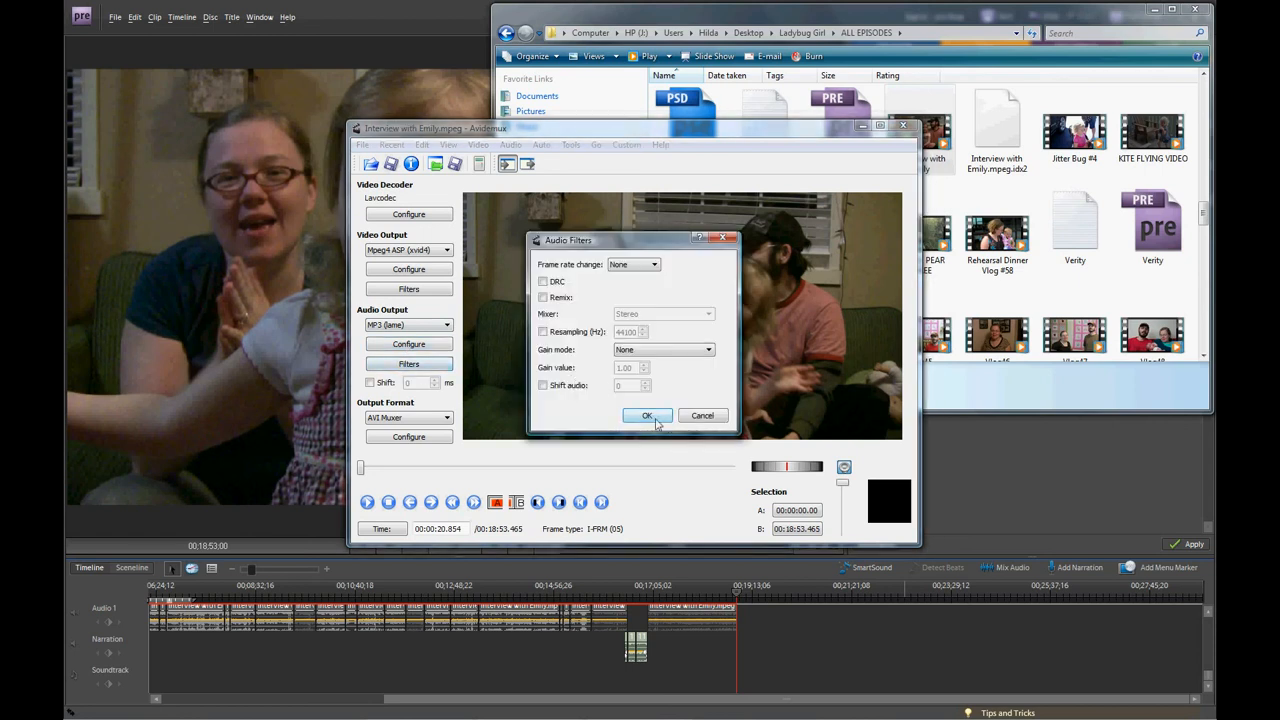
pyautogui.click(650, 416)
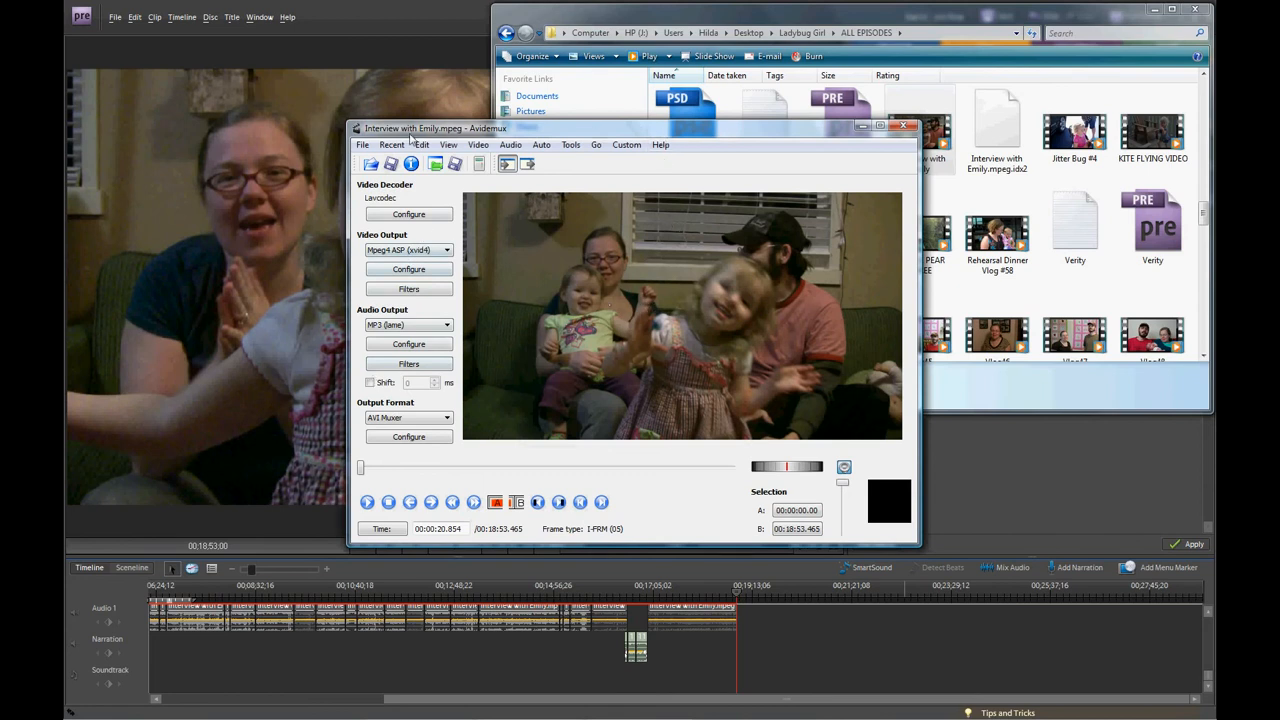
# Start saving the re-encoded interview video.
pyautogui.click(363, 145)
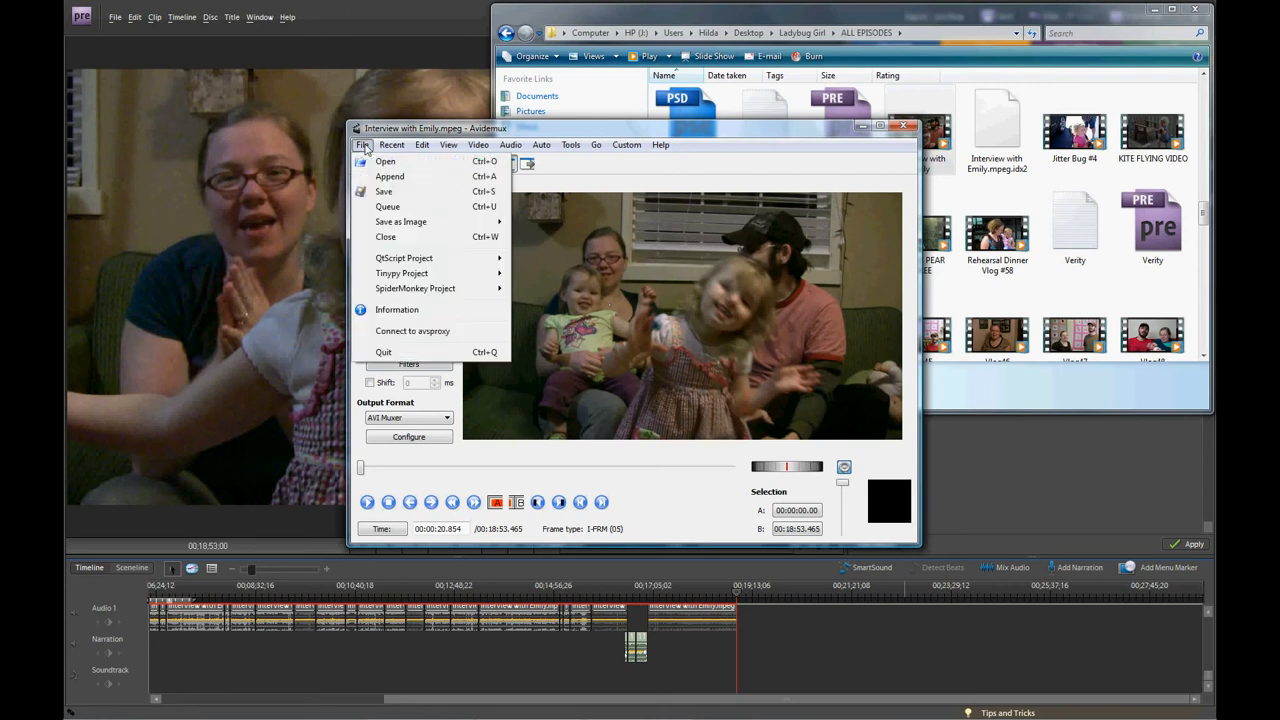
pyautogui.click(383, 193)
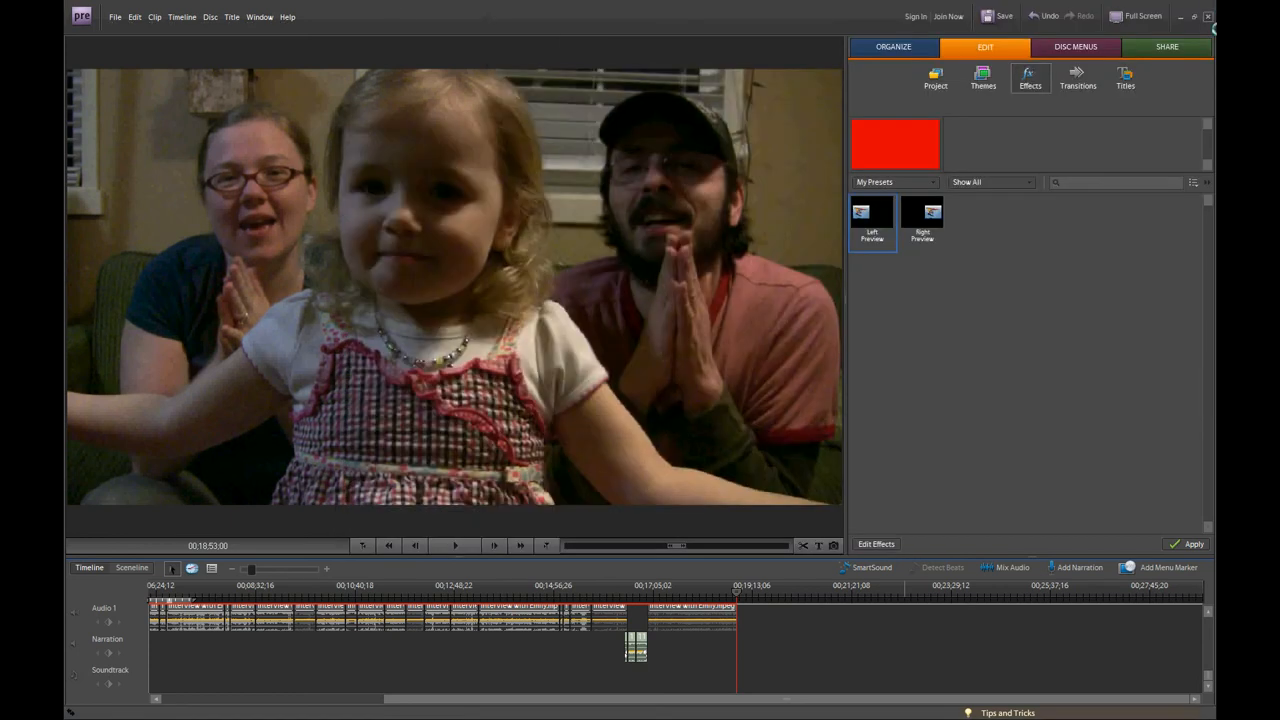
# Close Adobe Premiere Elements and bring the ALL EPISODES folder window to the front.
pyautogui.click(1207, 17)
pyautogui.click(556, 376)
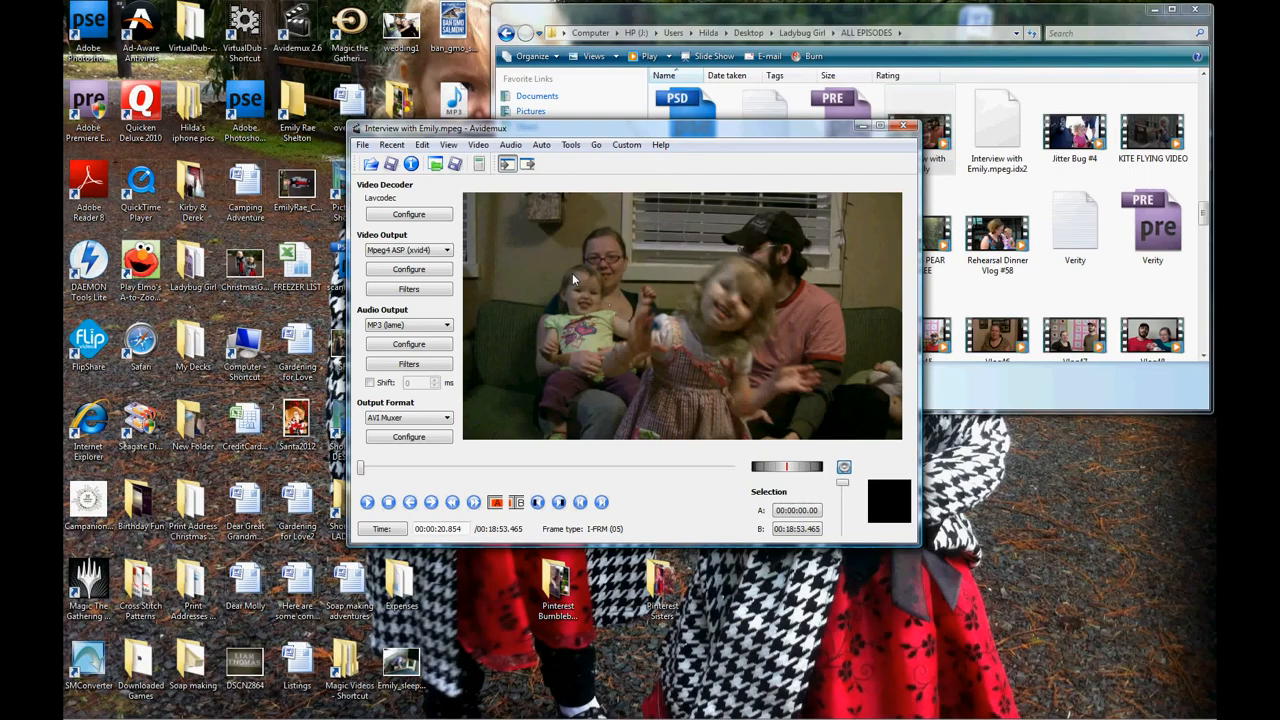
pyautogui.click(1168, 12)
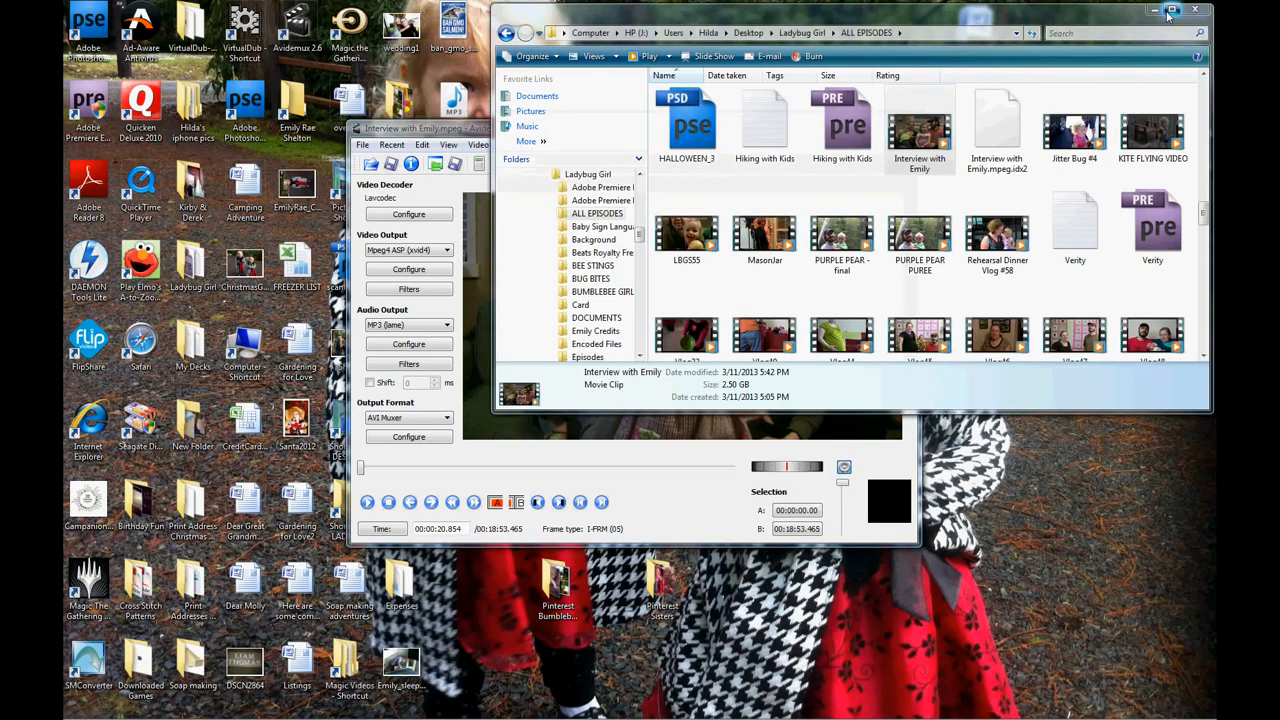
# Maximize the ALL EPISODES folder window and bring the Avidemux window back in front of it.
pyautogui.click(1170, 11)
pyautogui.click(530, 713)
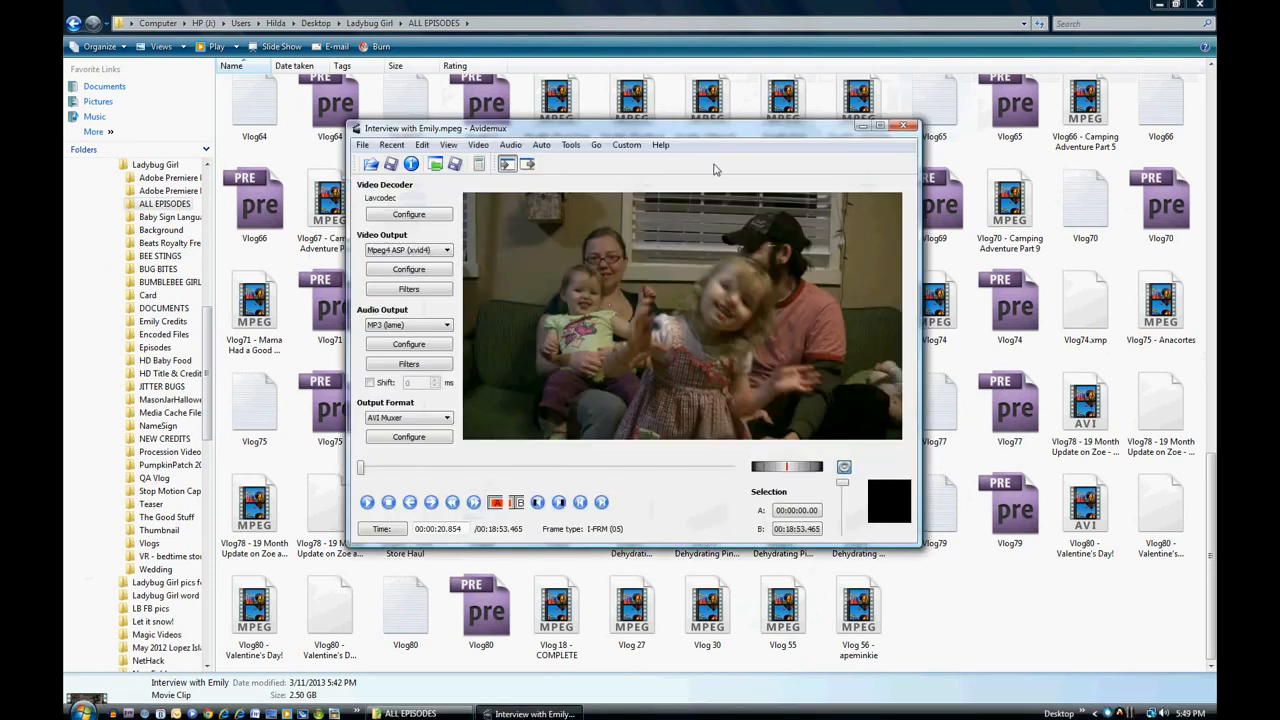
pyautogui.moveTo(686, 136); pyautogui.dragTo(663, 166)
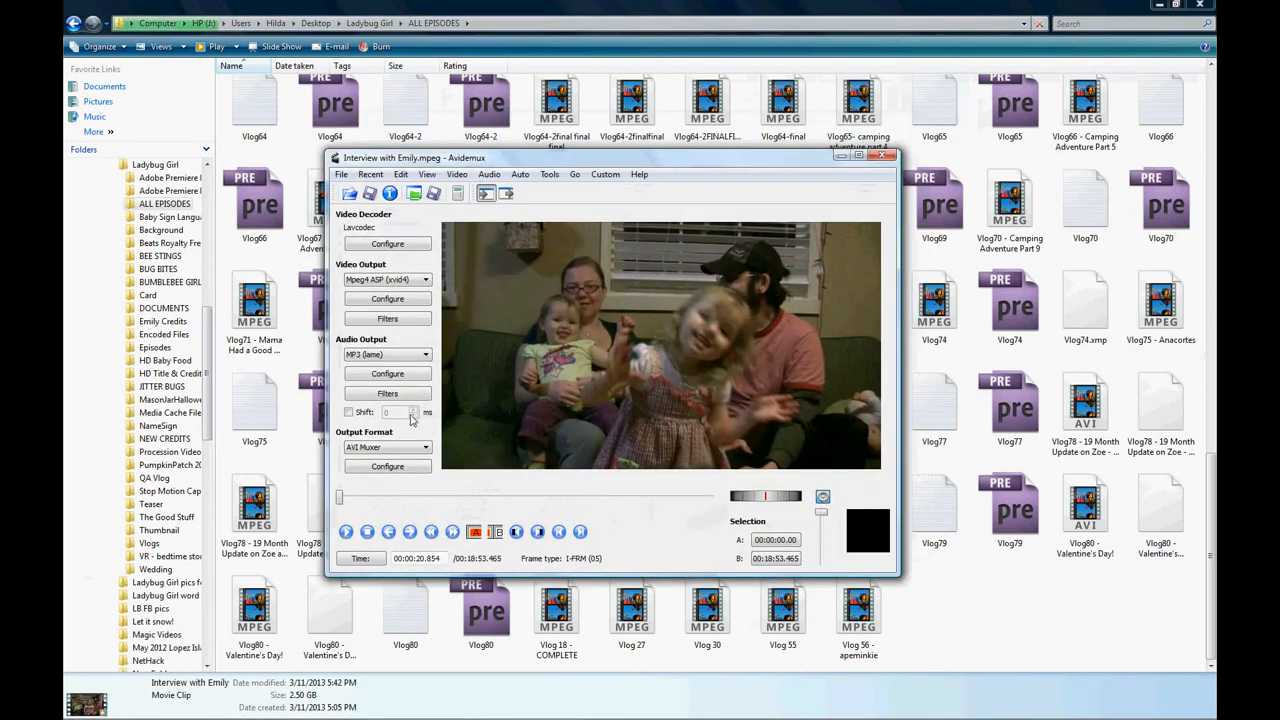
# Start saving the video and browse from the Desktop through Shortcut to LADYBUG GIRL to the ALL EPISODES folder.
pyautogui.click(345, 175)
pyautogui.click(357, 192)
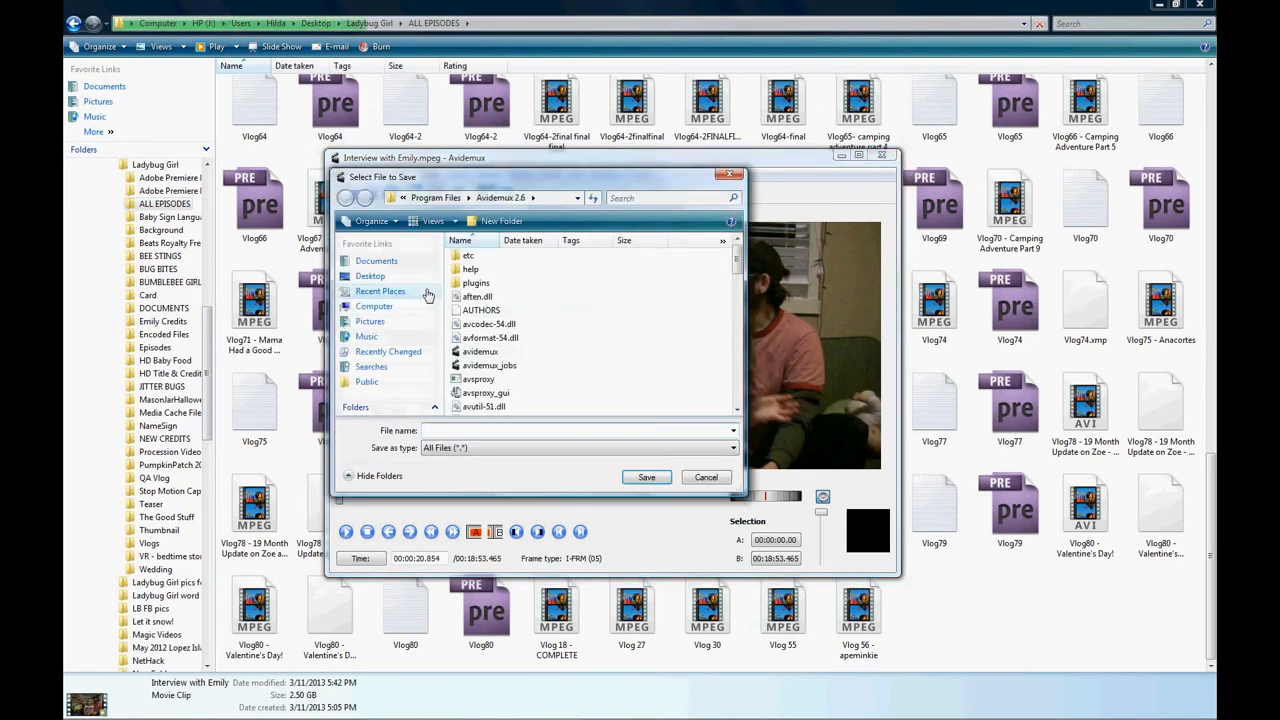
pyautogui.click(392, 277)
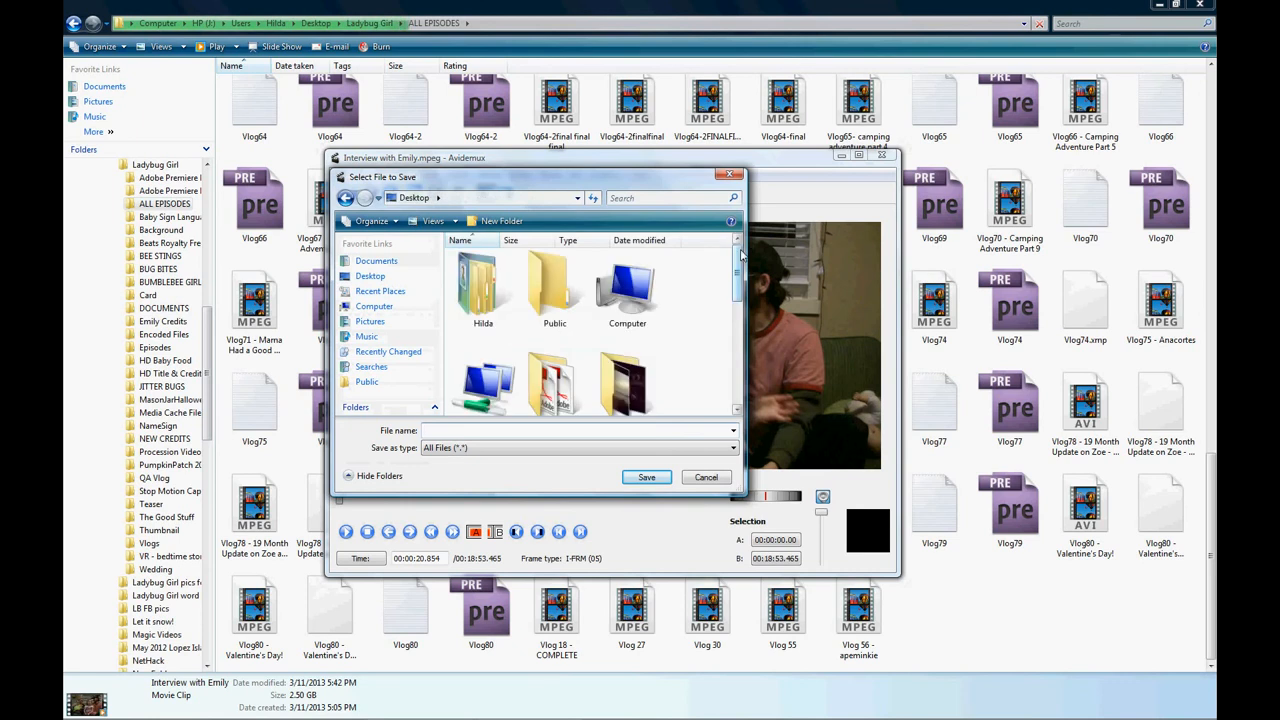
pyautogui.moveTo(741, 256); pyautogui.dragTo(737, 398)
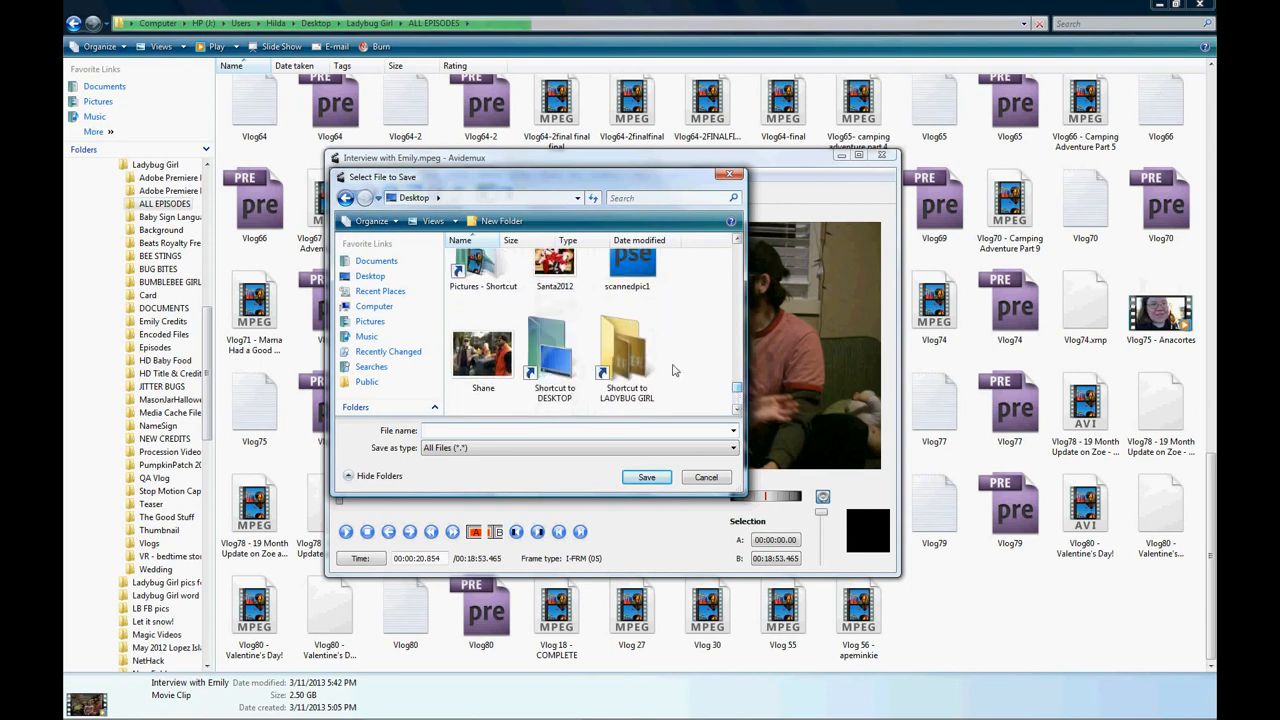
pyautogui.doubleClick(626, 345)
pyautogui.doubleClick(490, 283)
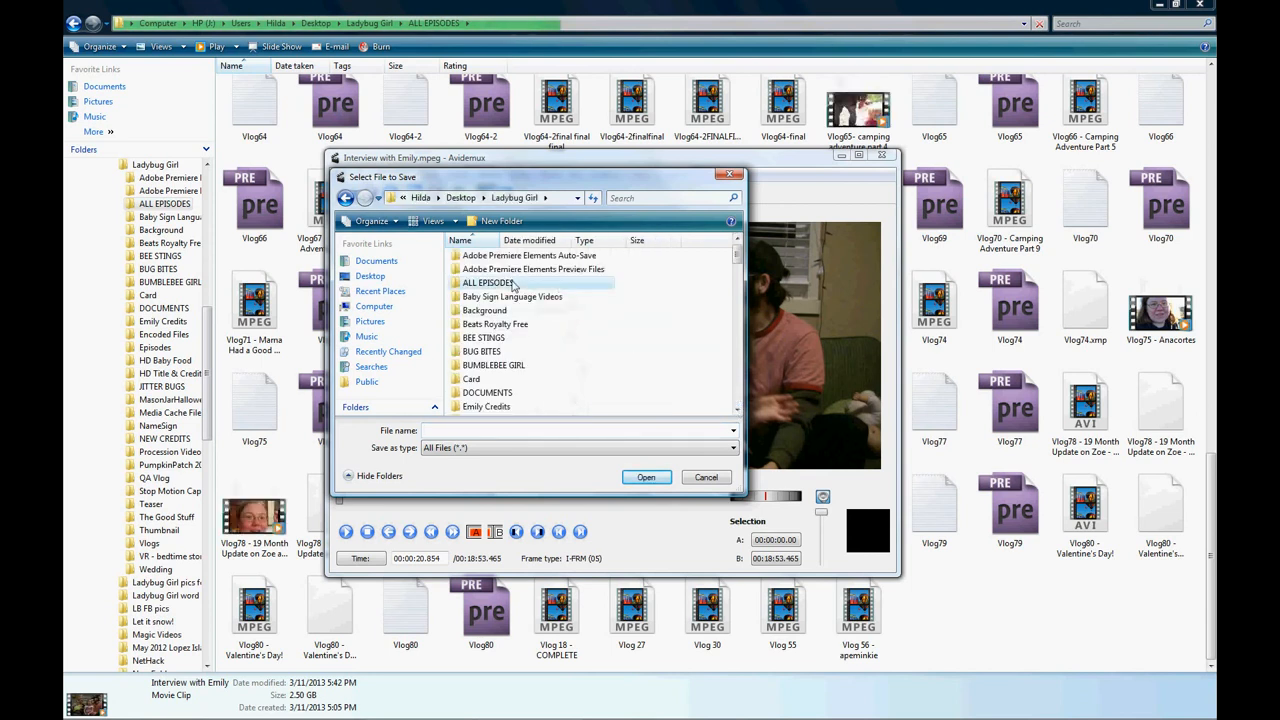
# Name the output after the original interview file with FINAL appended, and save it to start encoding.
pyautogui.moveTo(738, 253); pyautogui.dragTo(738, 322)
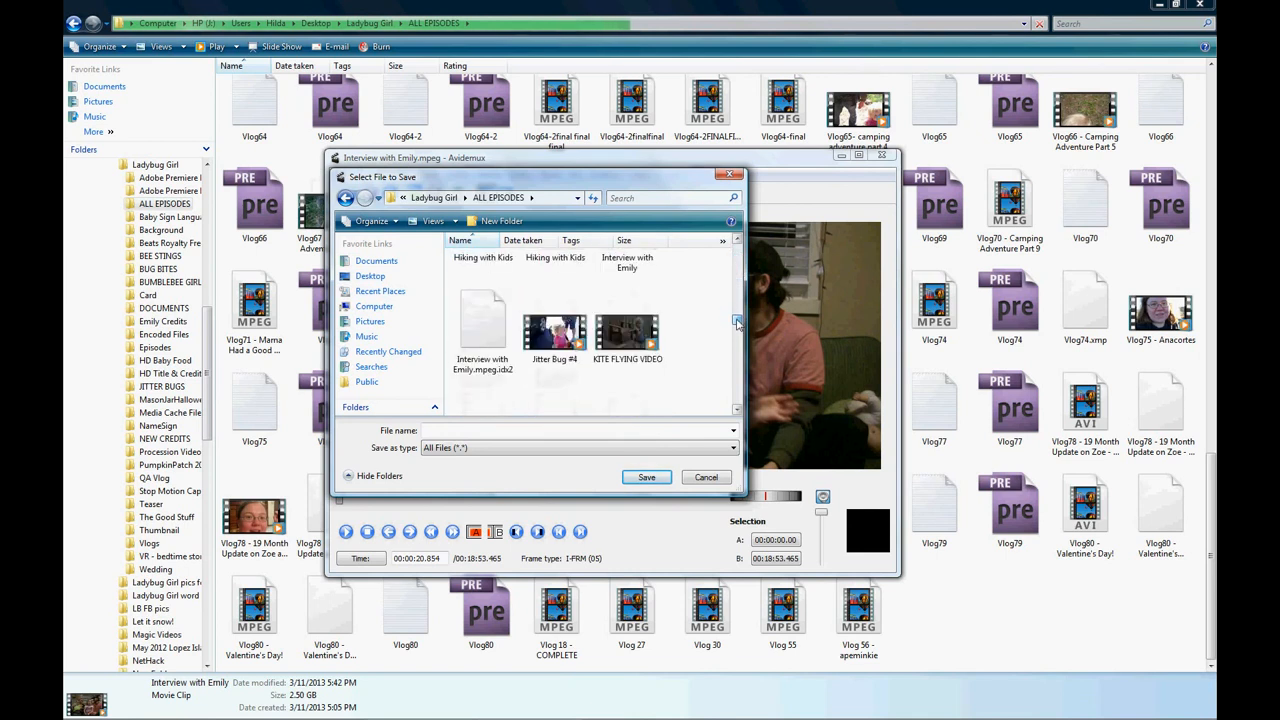
pyautogui.click(640, 265)
pyautogui.click(523, 432)
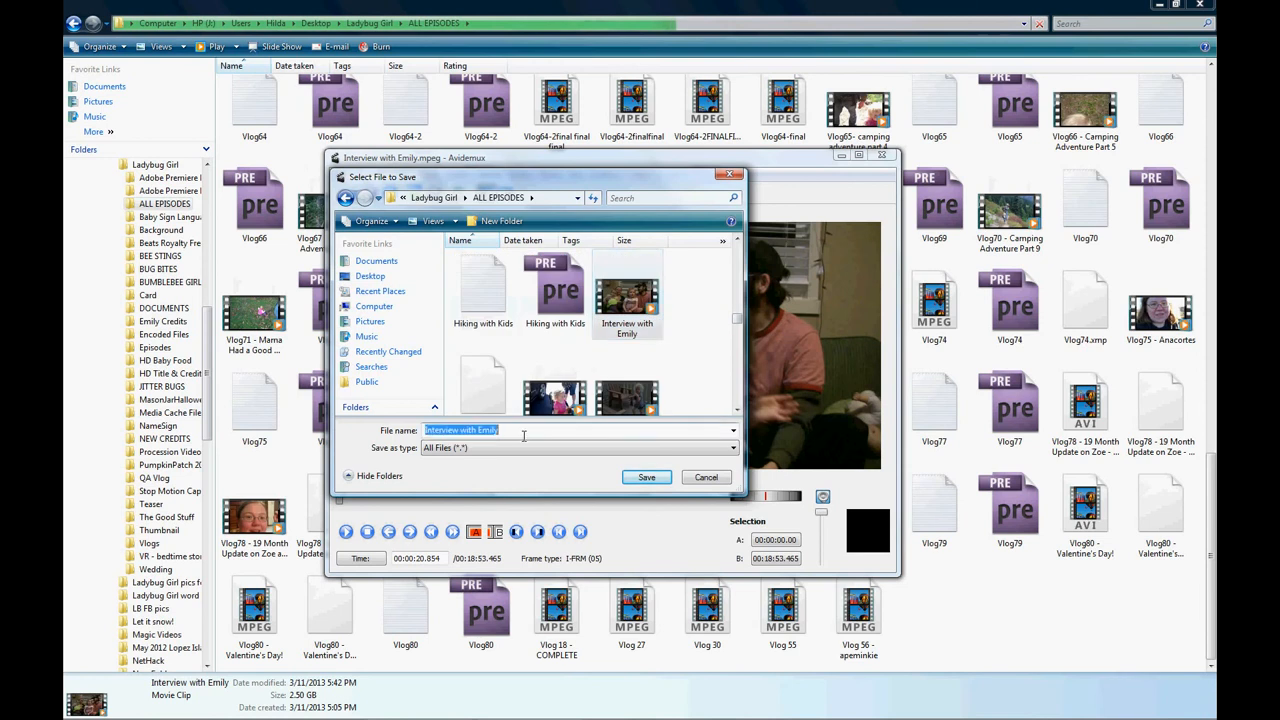
pyautogui.click(546, 436)
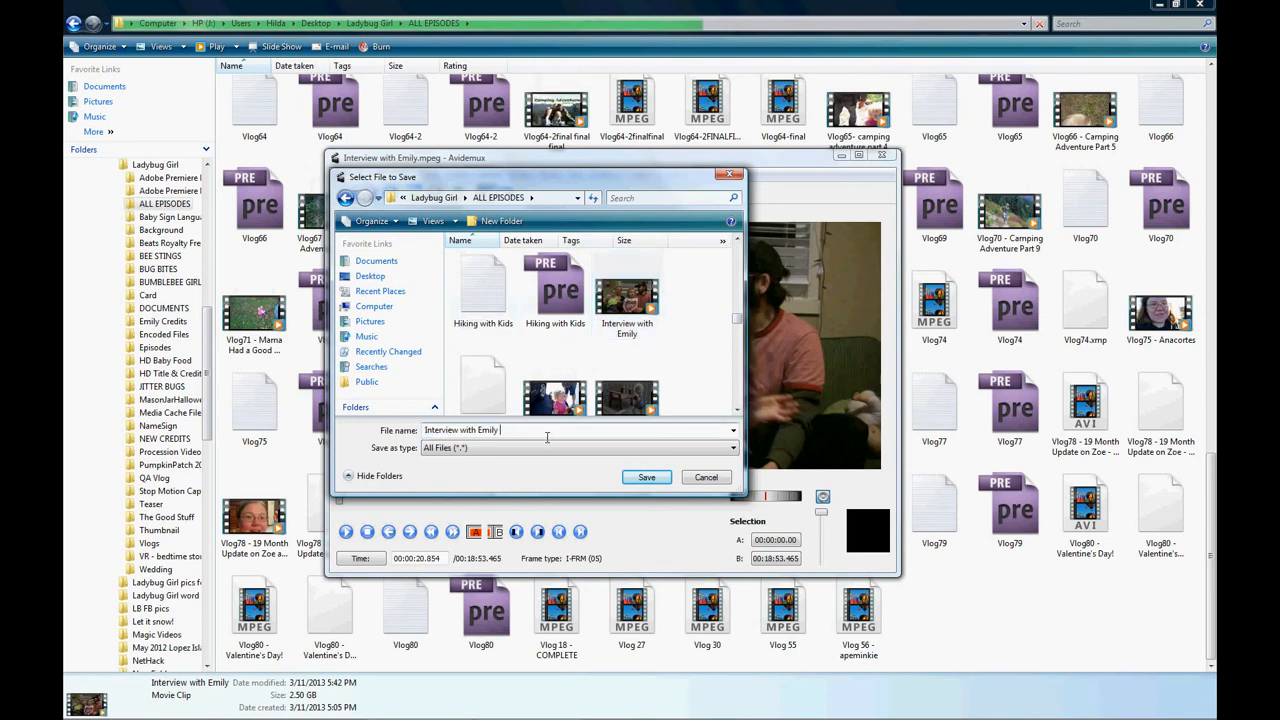
pyautogui.press('capslock')
pyautogui.write('FINAL')
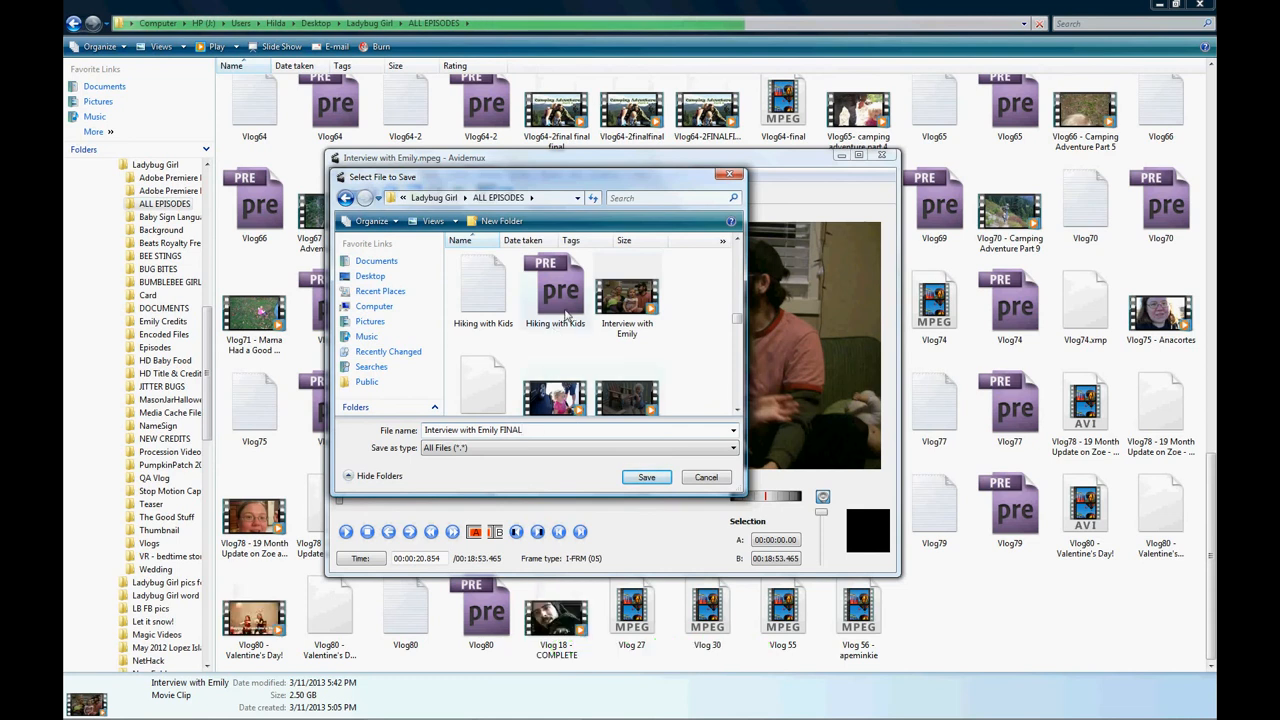
pyautogui.click(649, 480)
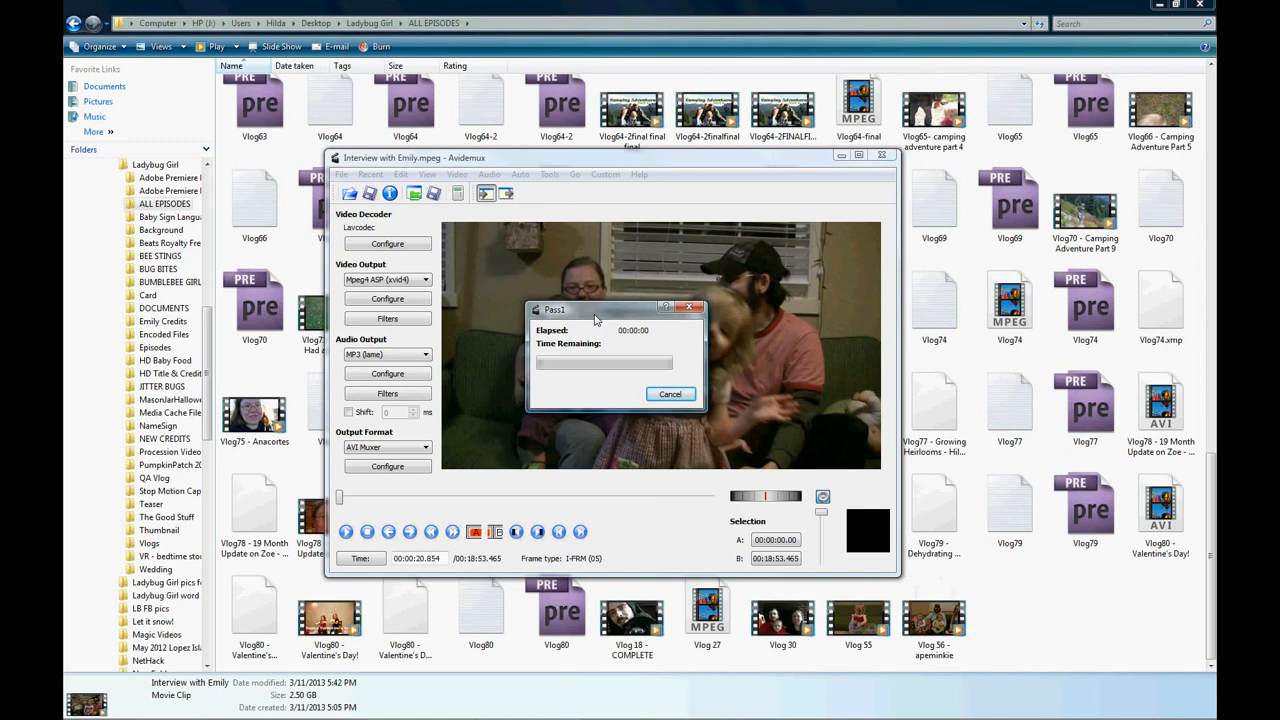
# Set the encoding priority to Above Normal, and close Avidemux once the encoding has finished.
pyautogui.moveTo(595, 318); pyautogui.dragTo(596, 315)
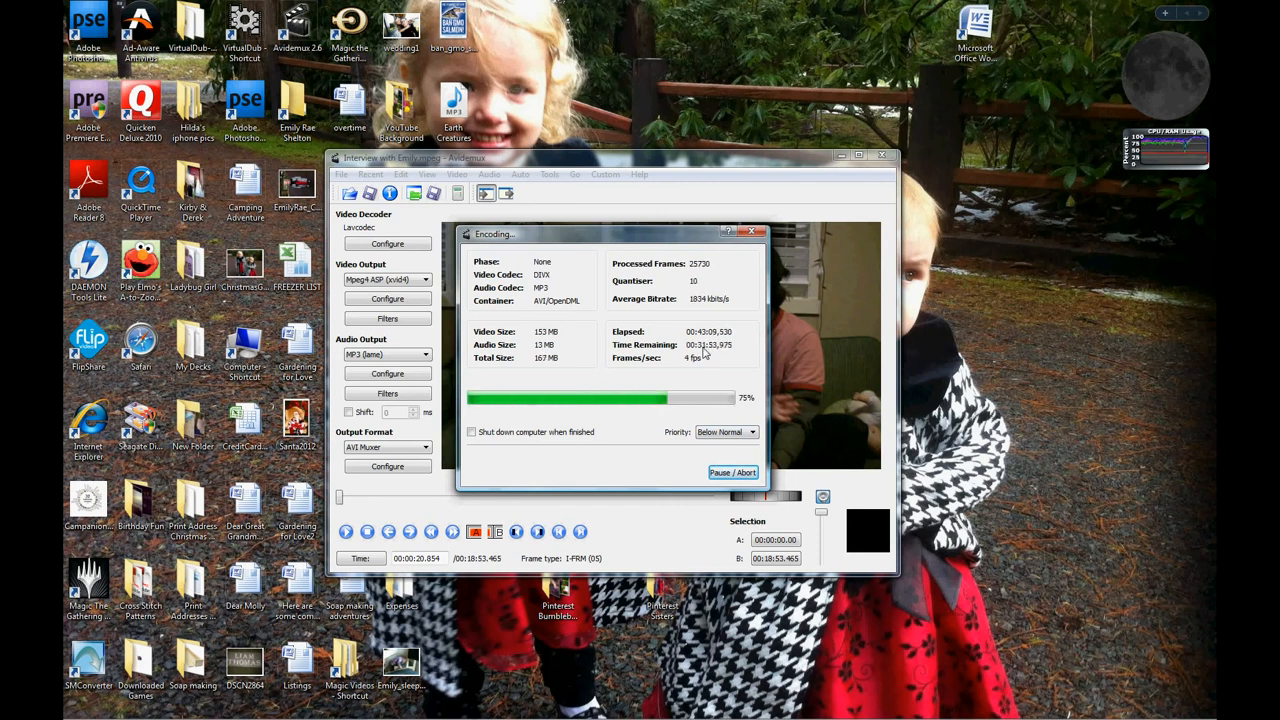
pyautogui.click(712, 433)
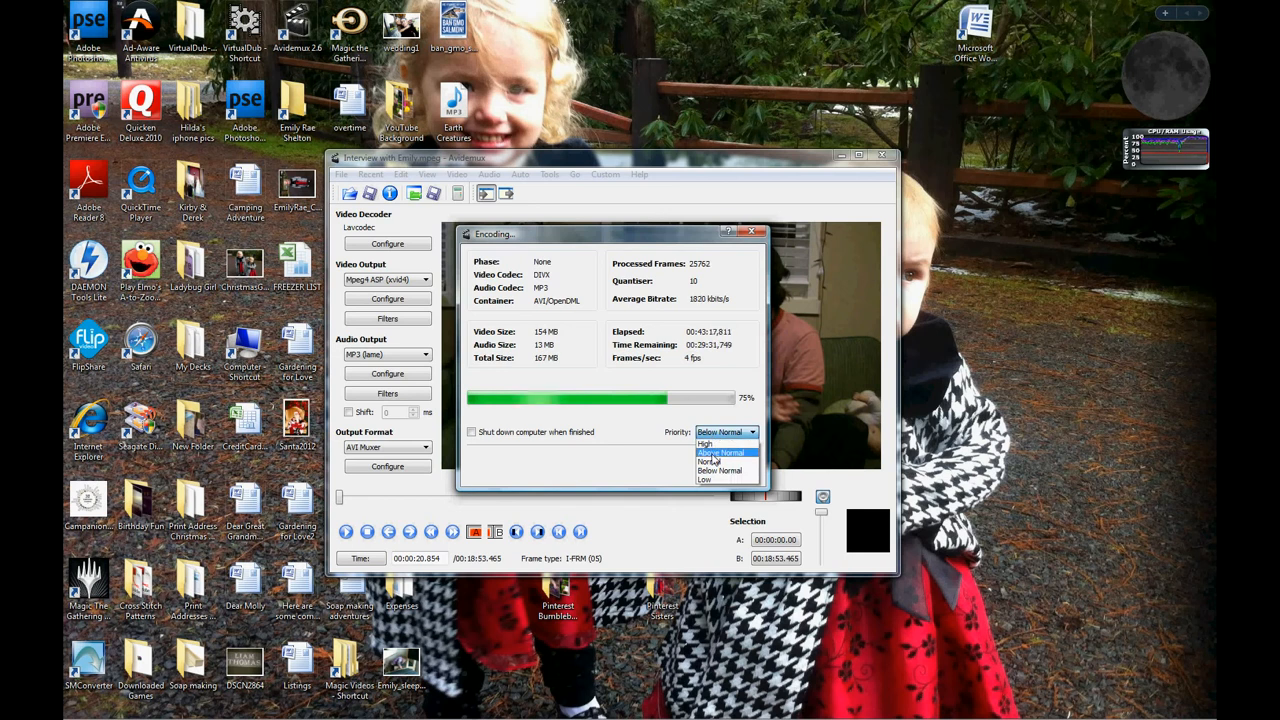
pyautogui.click(712, 454)
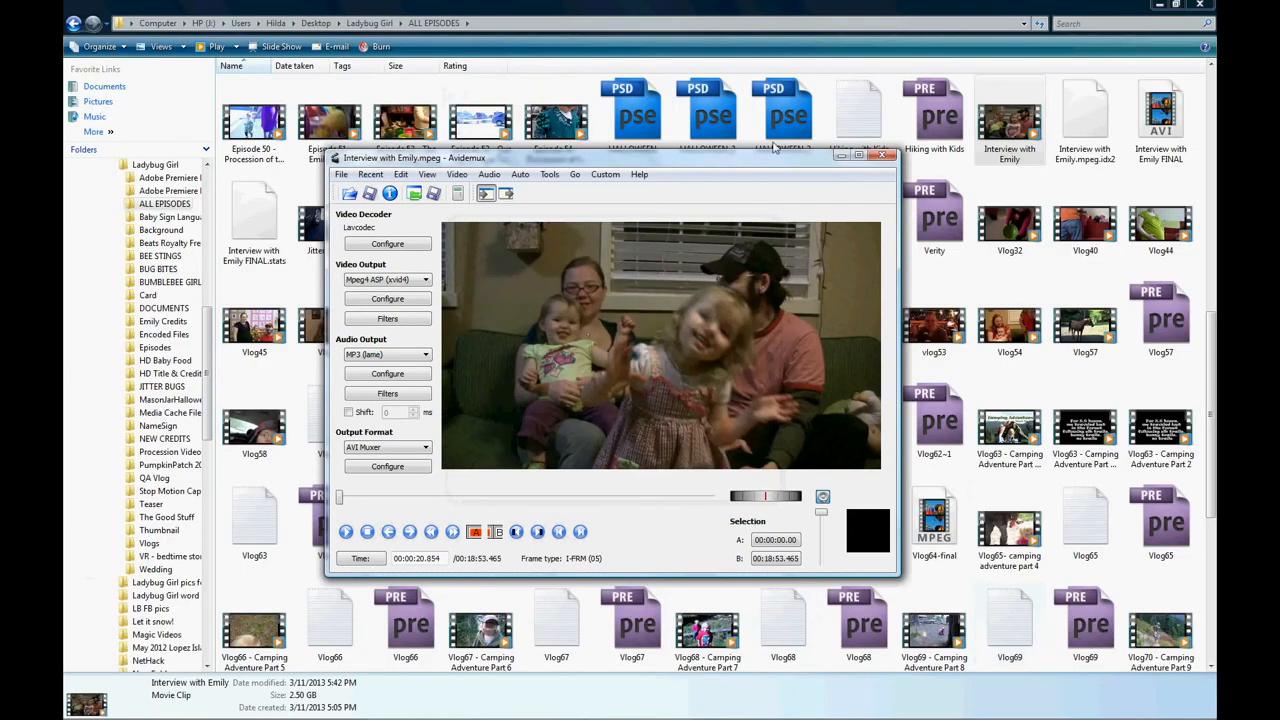
pyautogui.click(883, 158)
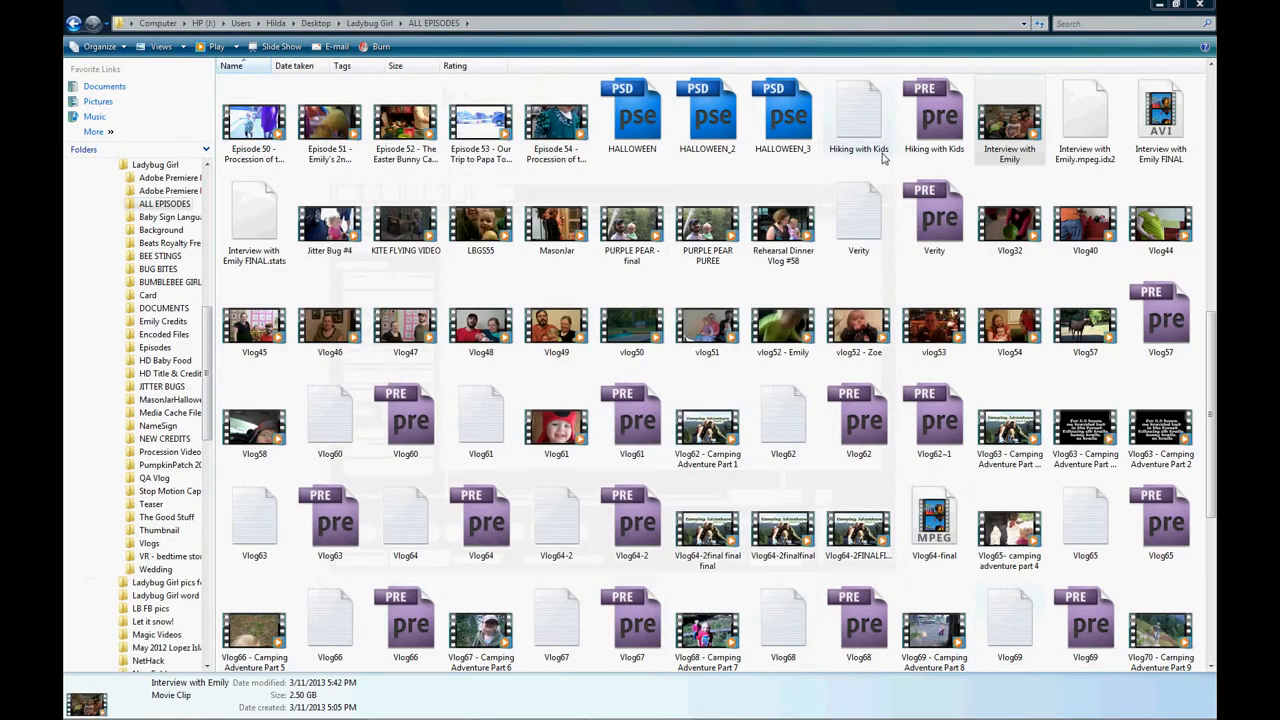
# Compare the file sizes of the original interview video and the re-encoded FINAL version in the ALL EPISODES folder.
pyautogui.click(1076, 121)
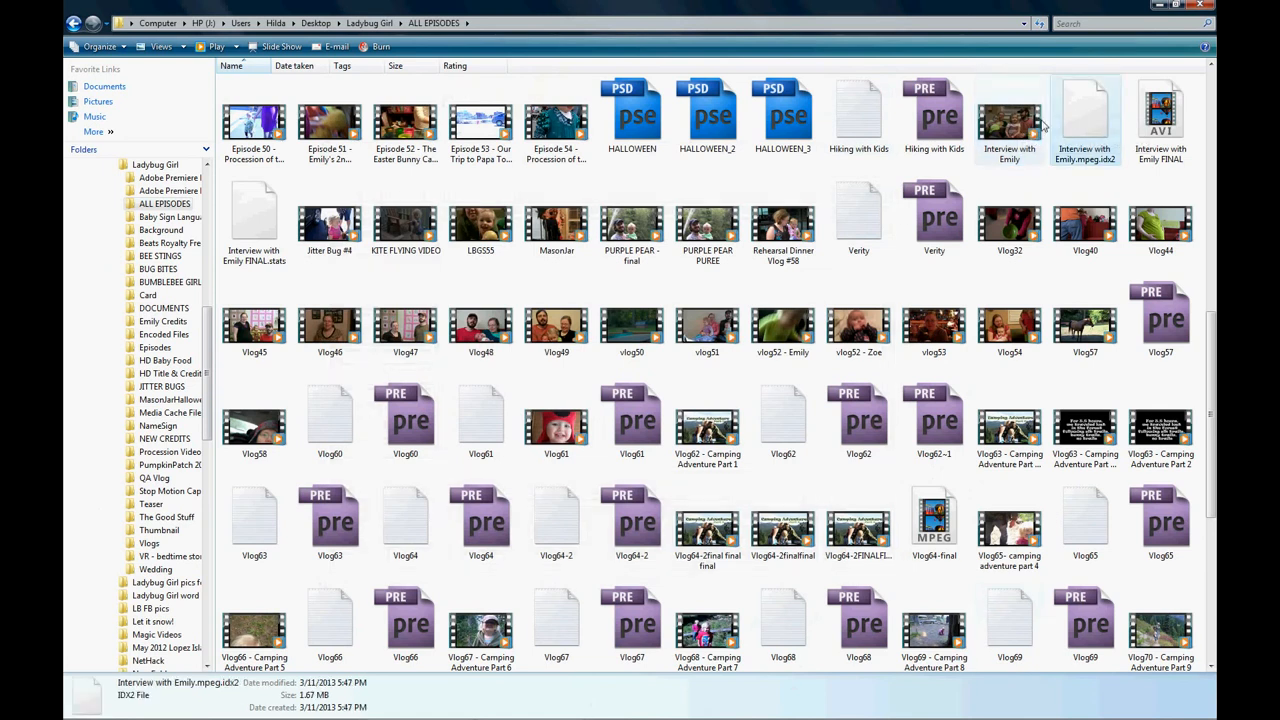
pyautogui.click(1013, 121)
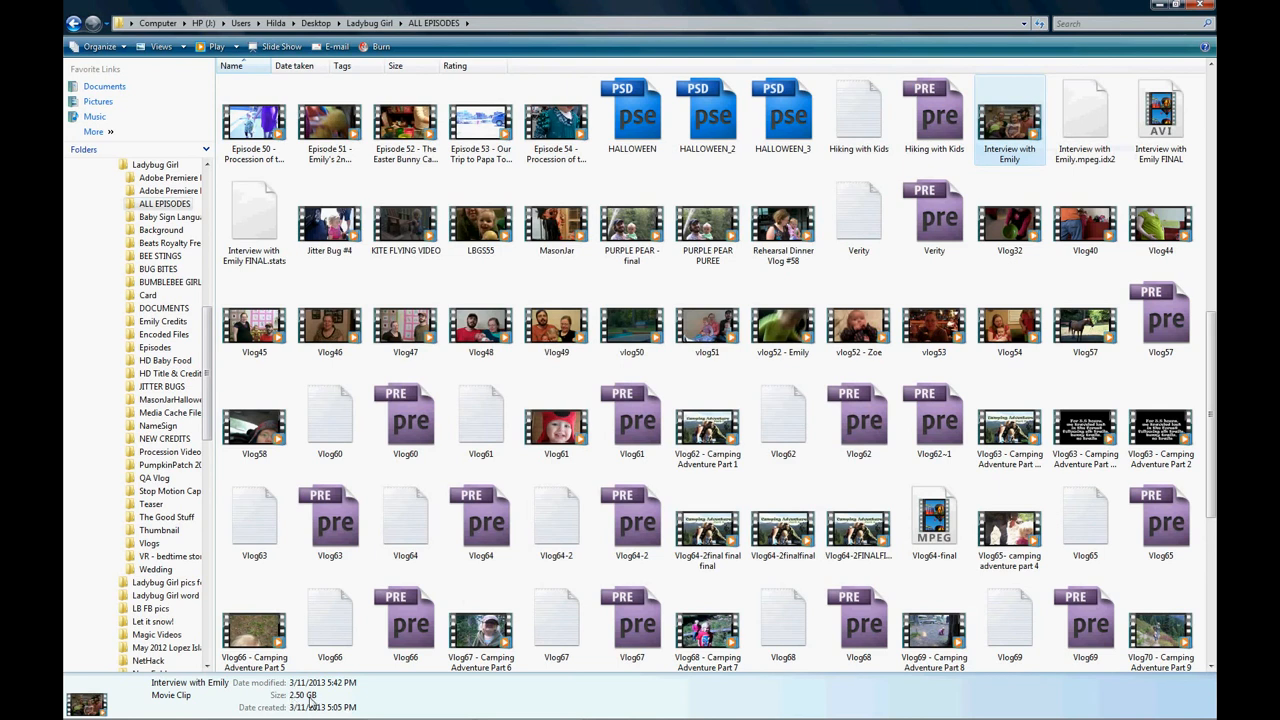
pyautogui.click(1160, 125)
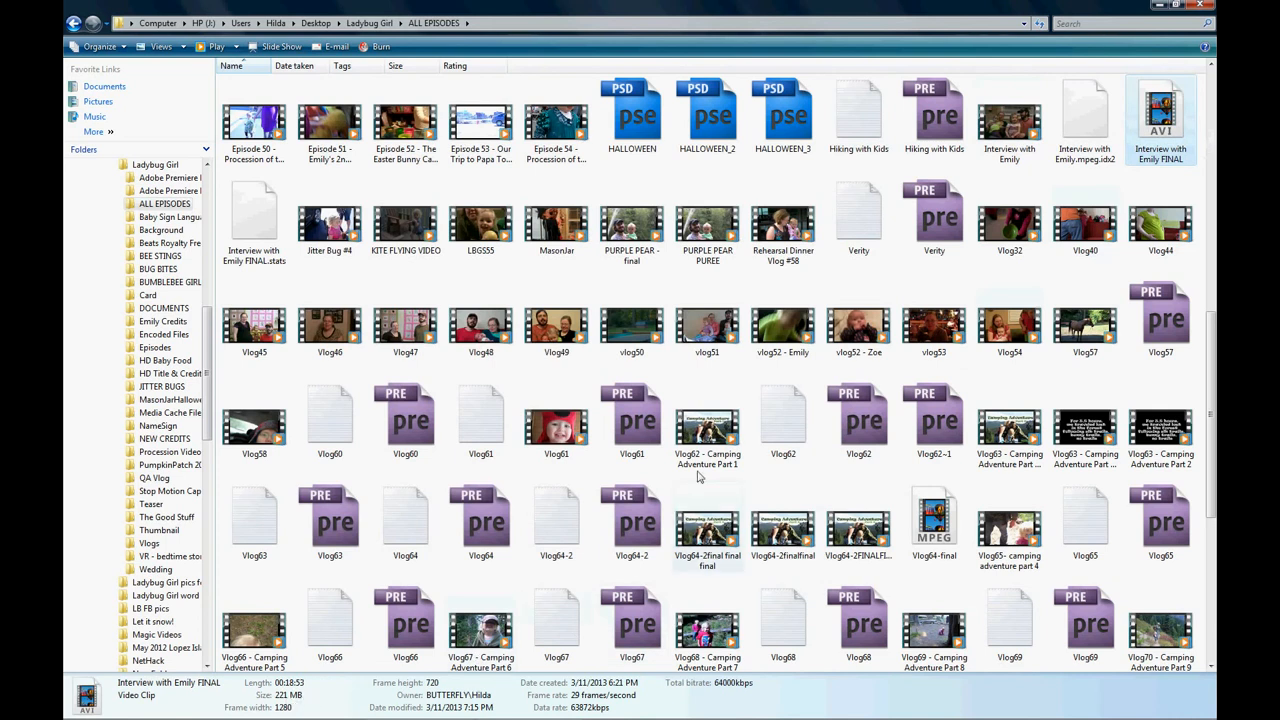
pyautogui.click(1005, 117)
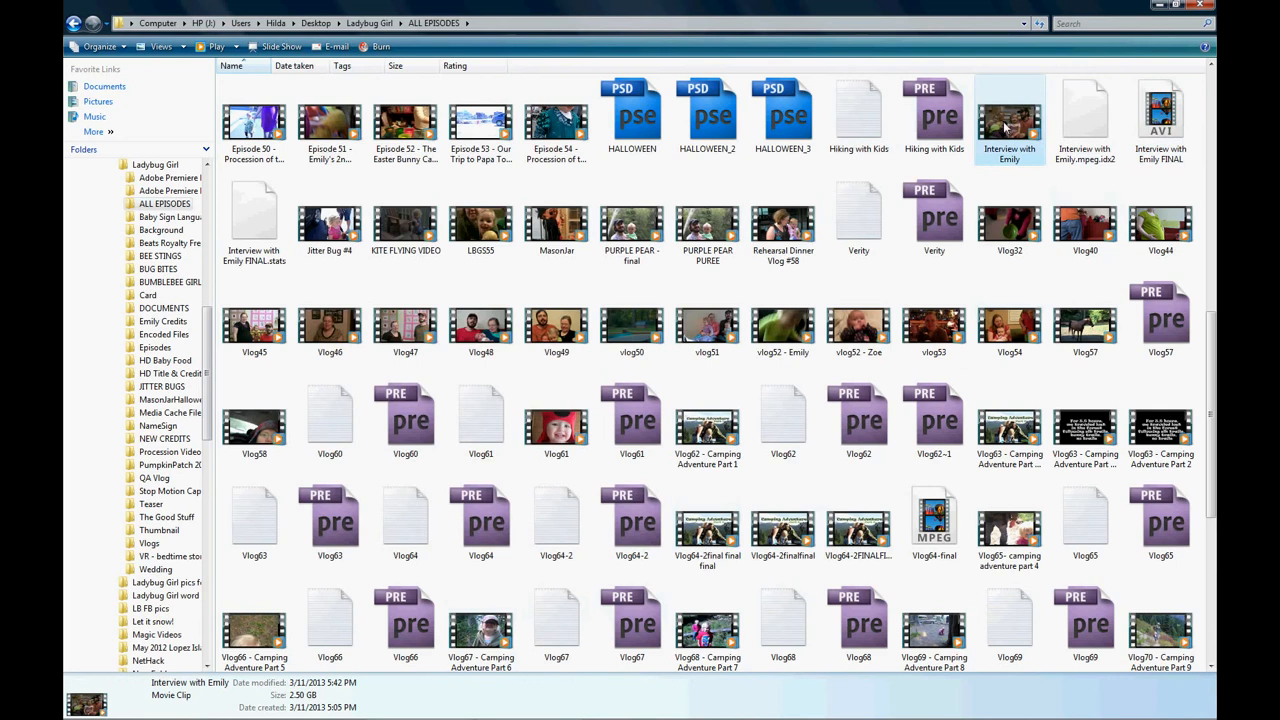
# Play the original interview video and the FINAL version in Windows Media Player to compare quality, closing the player after each.
pyautogui.doubleClick(1005, 122)
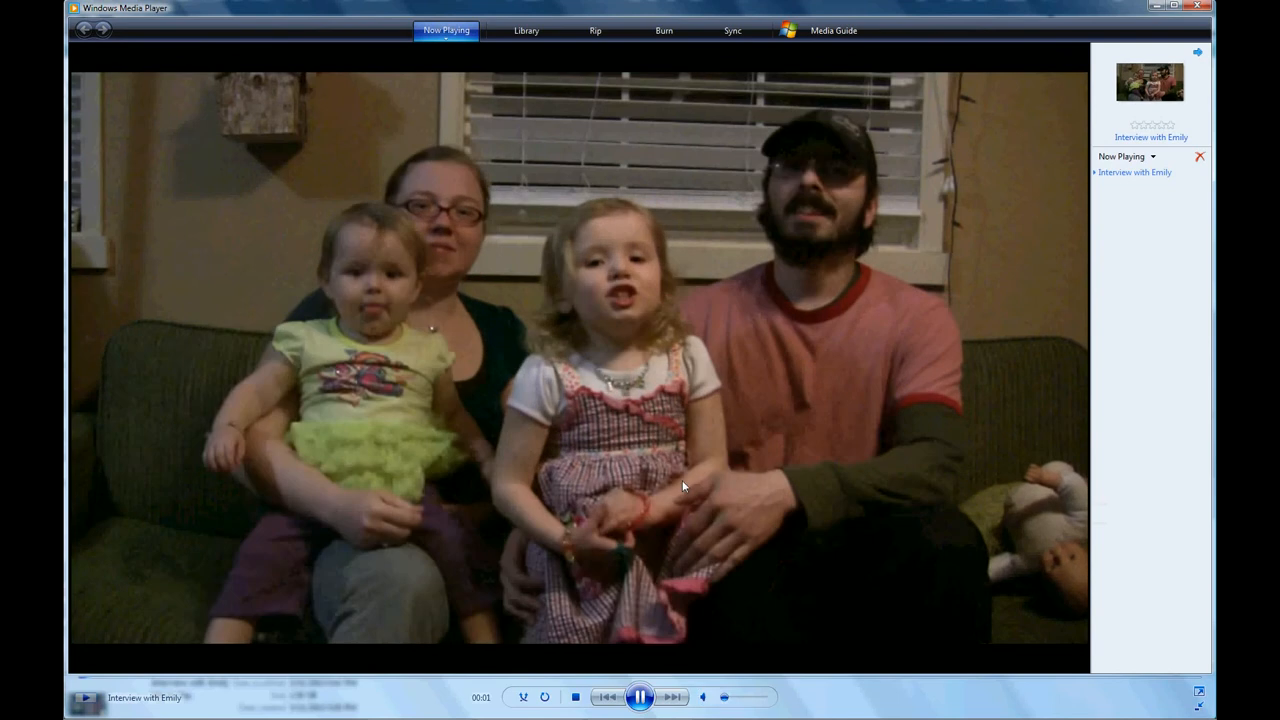
pyautogui.click(1201, 8)
pyautogui.doubleClick(1166, 116)
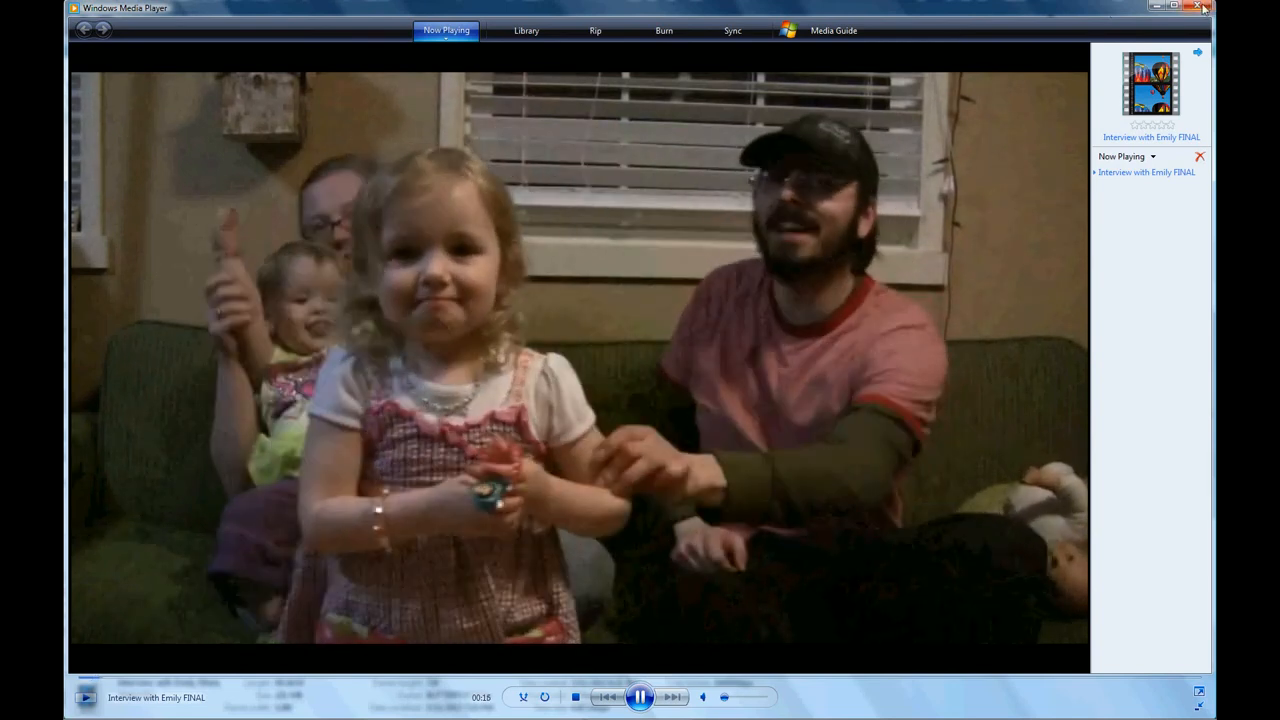
pyautogui.click(1199, 7)
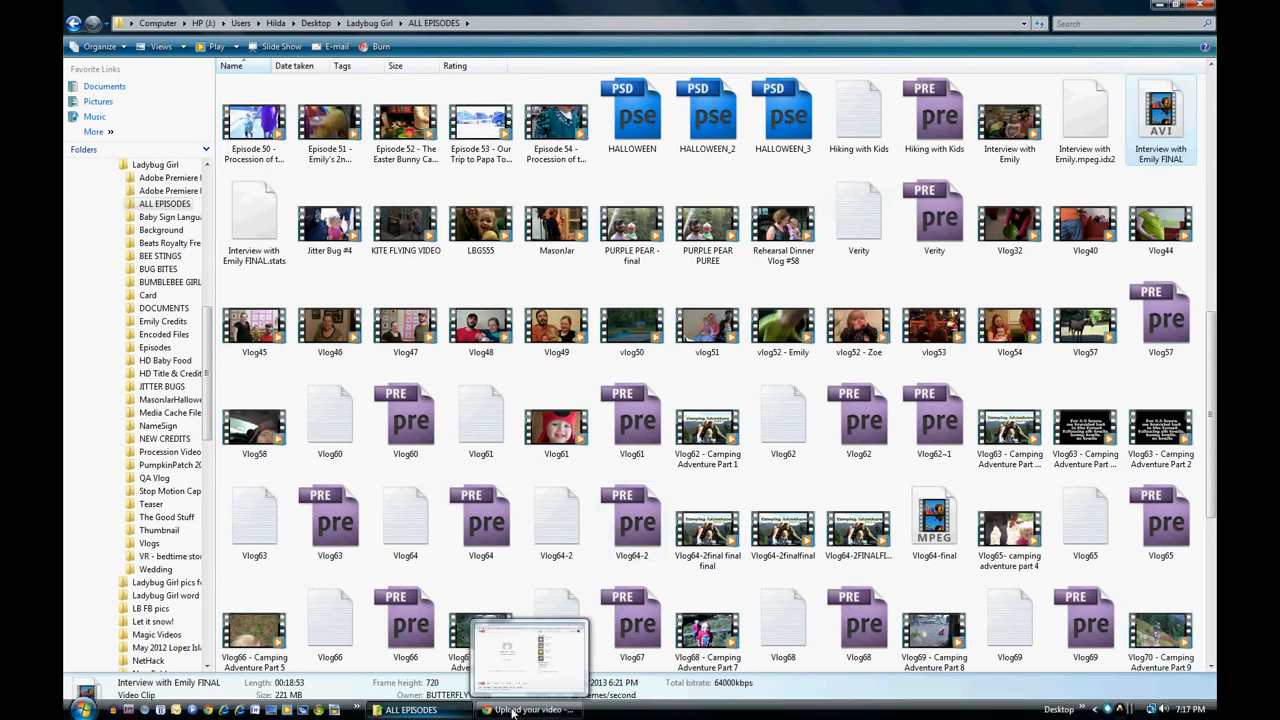
# Switch to the YouTube upload page in Chrome and browse for upload files in the ALL EPISODES folder of Ladybug Girl.
pyautogui.click(513, 711)
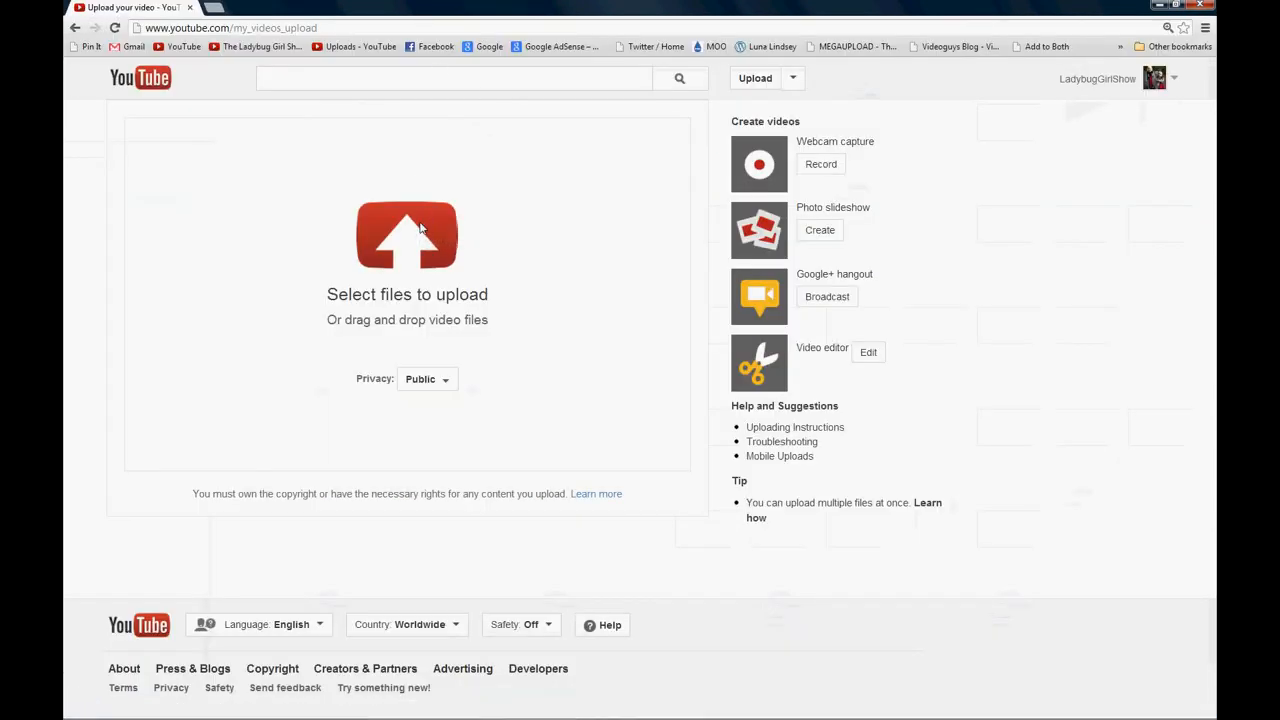
pyautogui.click(420, 229)
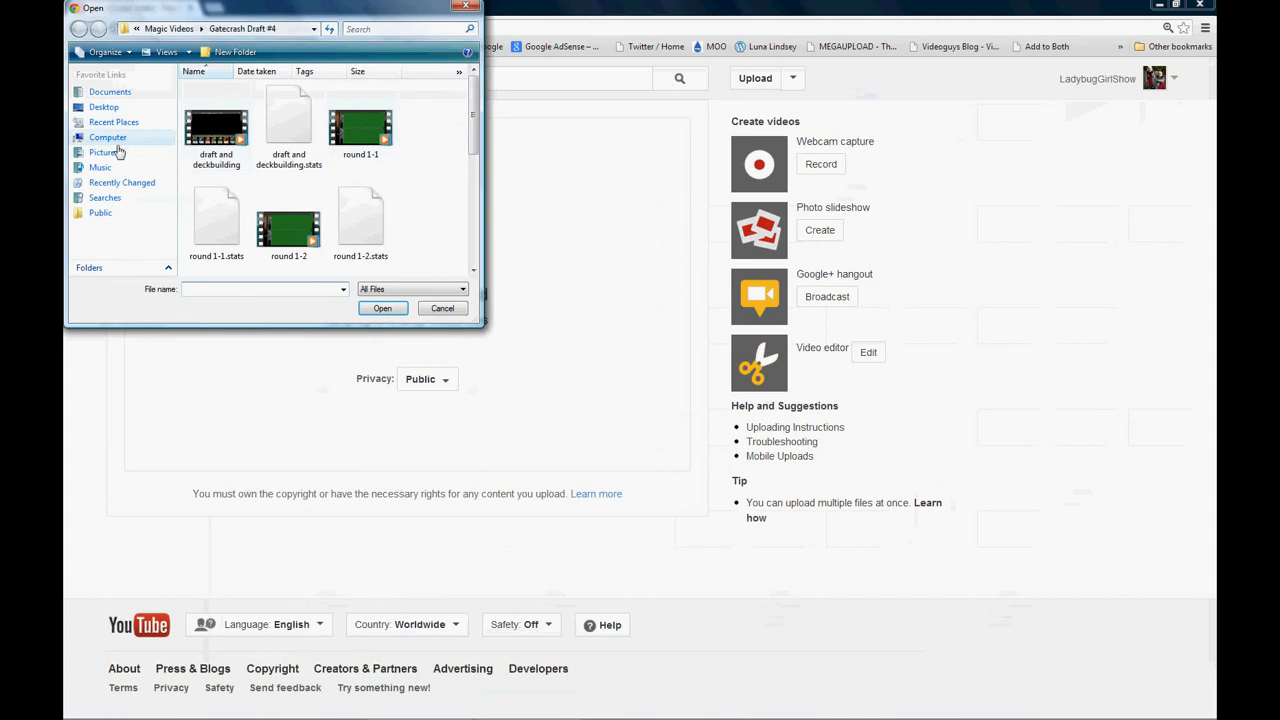
pyautogui.click(101, 107)
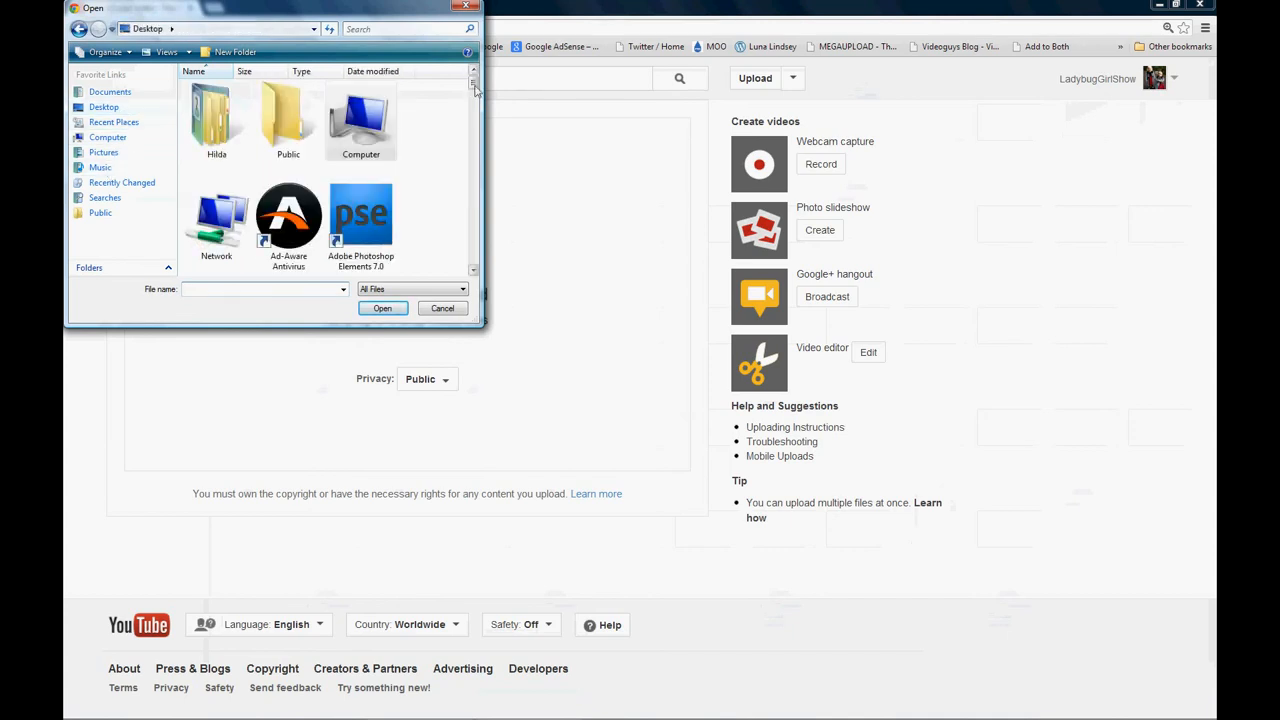
pyautogui.moveTo(475, 88); pyautogui.dragTo(476, 246)
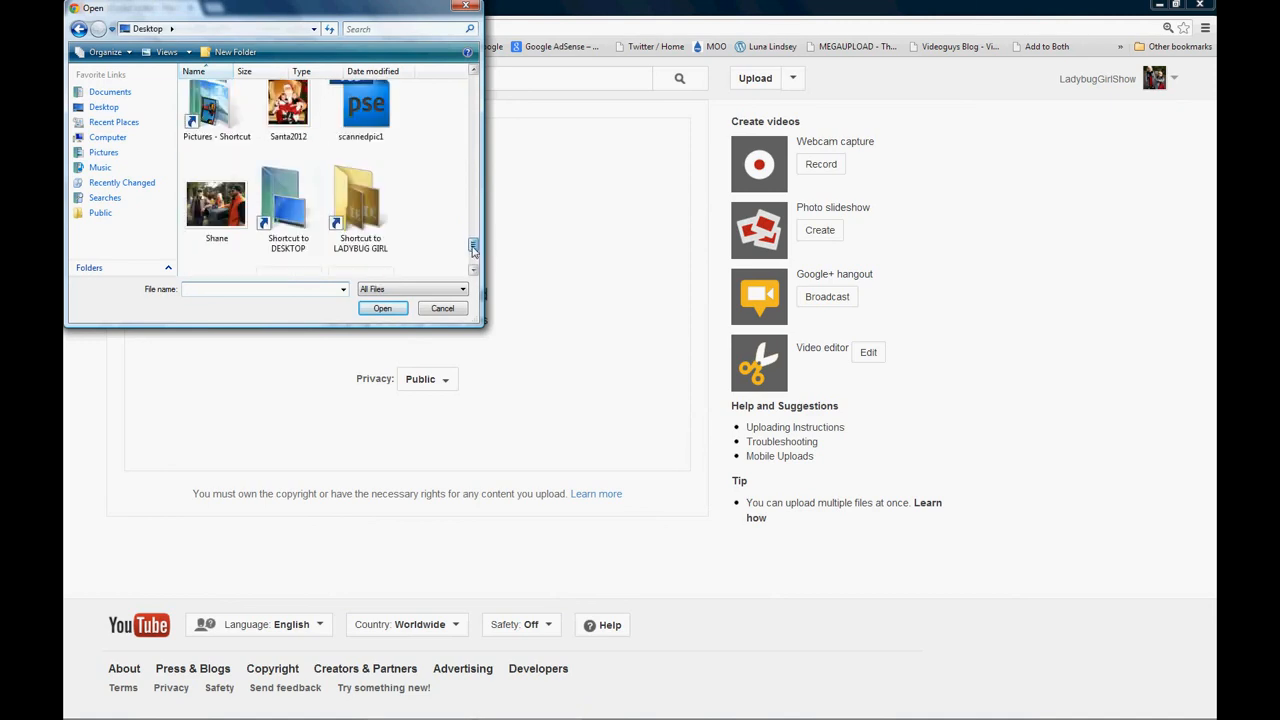
pyautogui.doubleClick(348, 235)
pyautogui.doubleClick(222, 117)
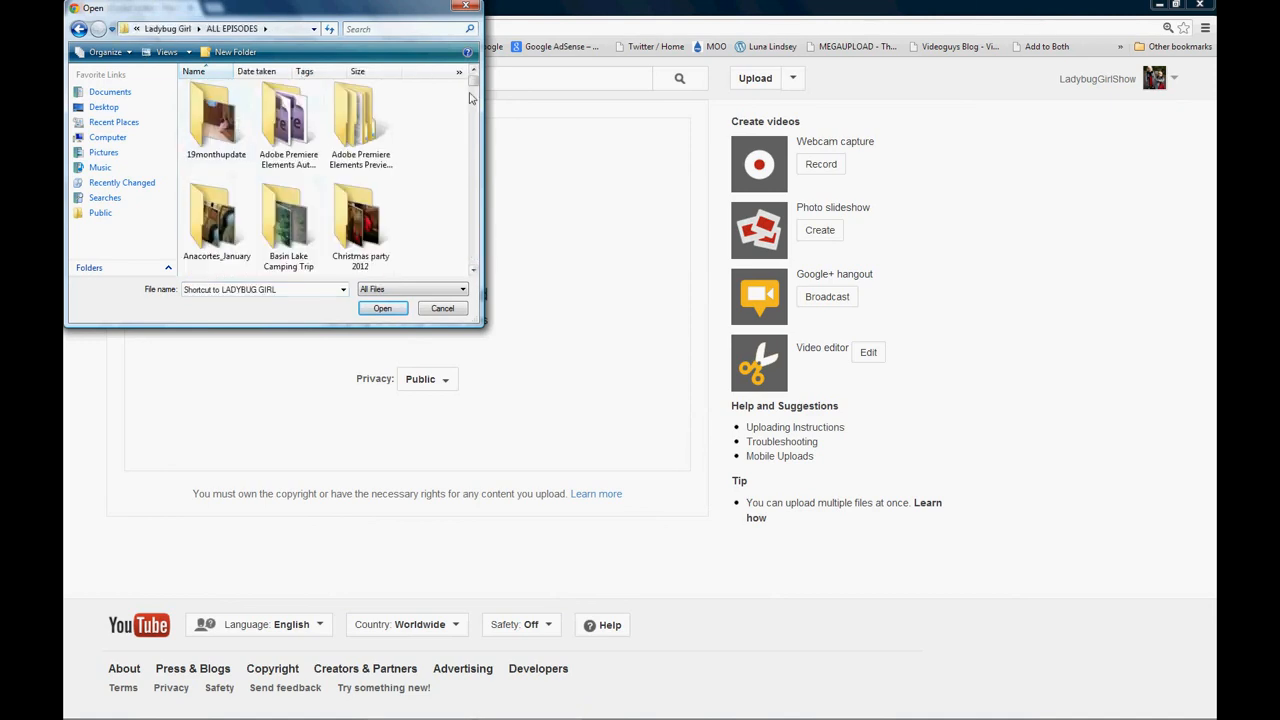
# Start uploading the original interview video, check the estimated time remaining, and cancel the upload.
pyautogui.moveTo(473, 88); pyautogui.dragTo(475, 168)
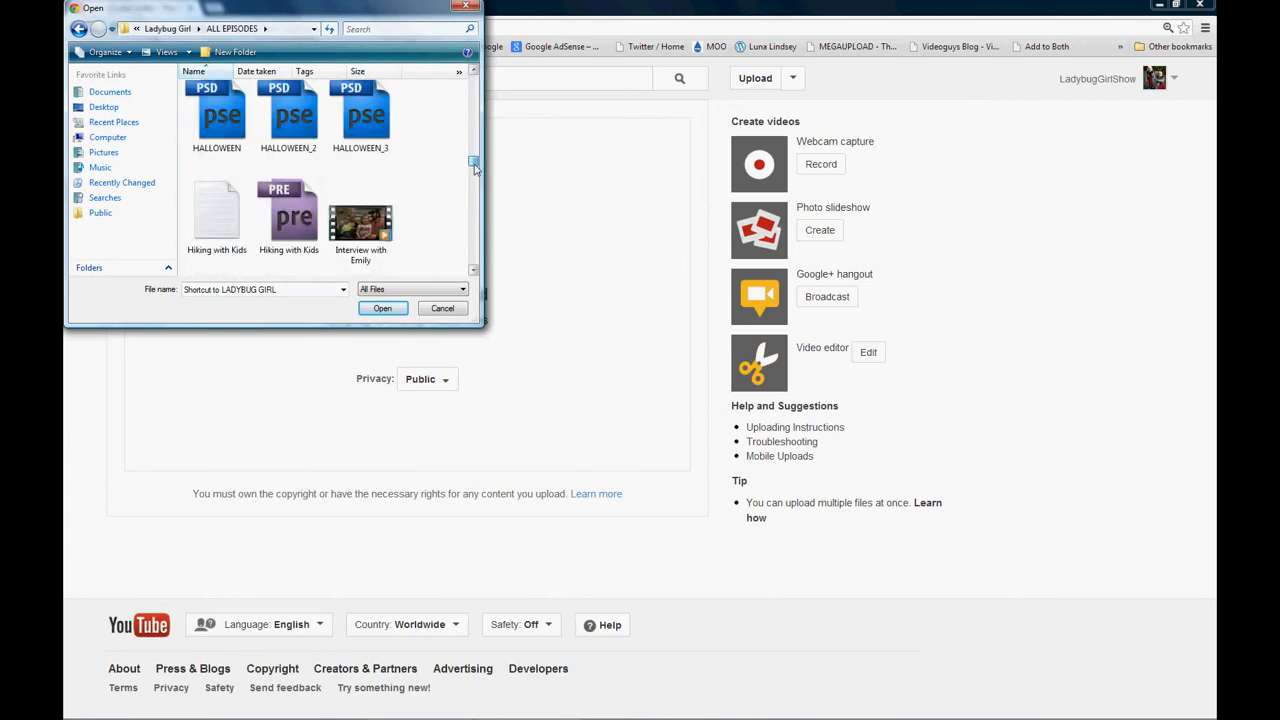
pyautogui.doubleClick(366, 227)
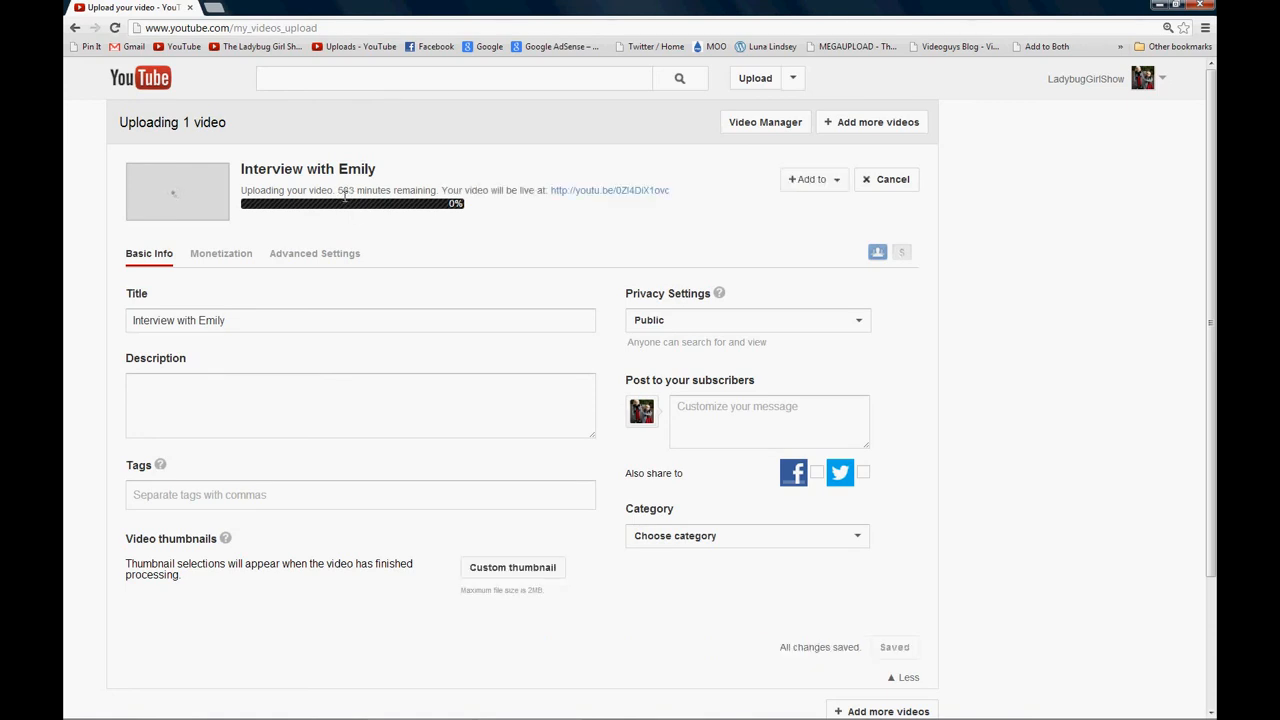
pyautogui.moveTo(338, 191); pyautogui.dragTo(367, 193)
pyautogui.click(878, 182)
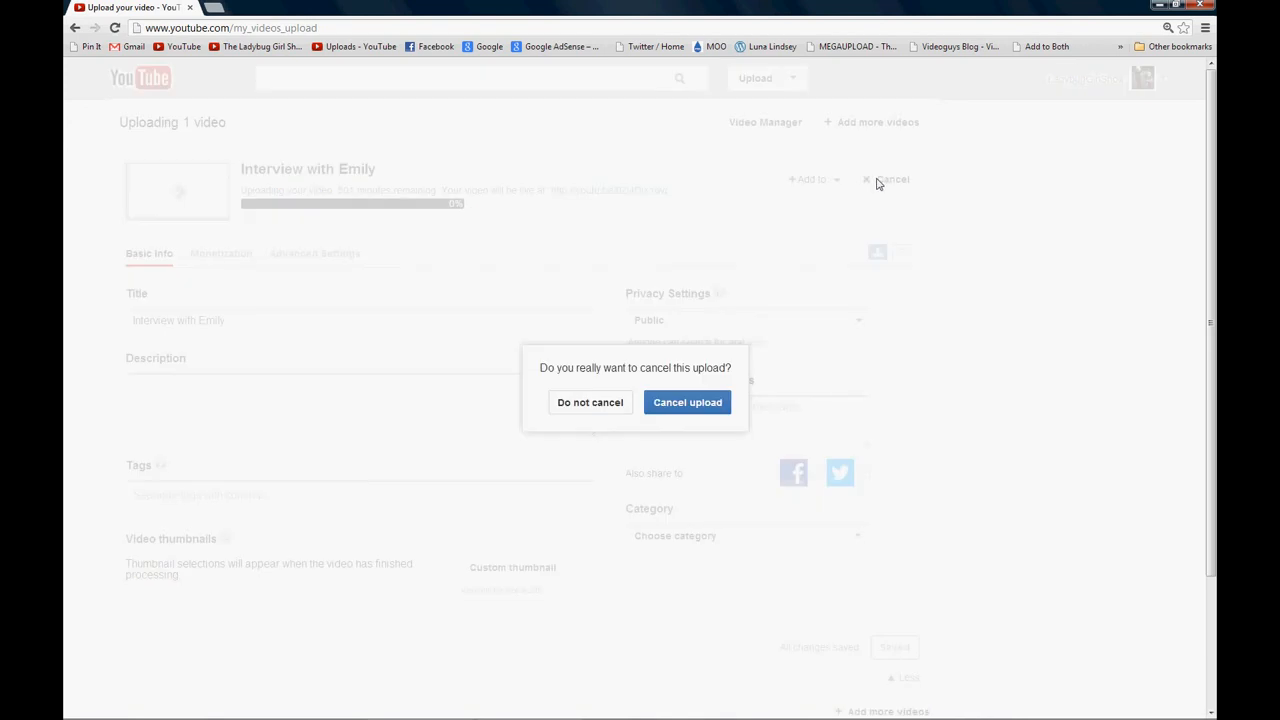
pyautogui.click(680, 403)
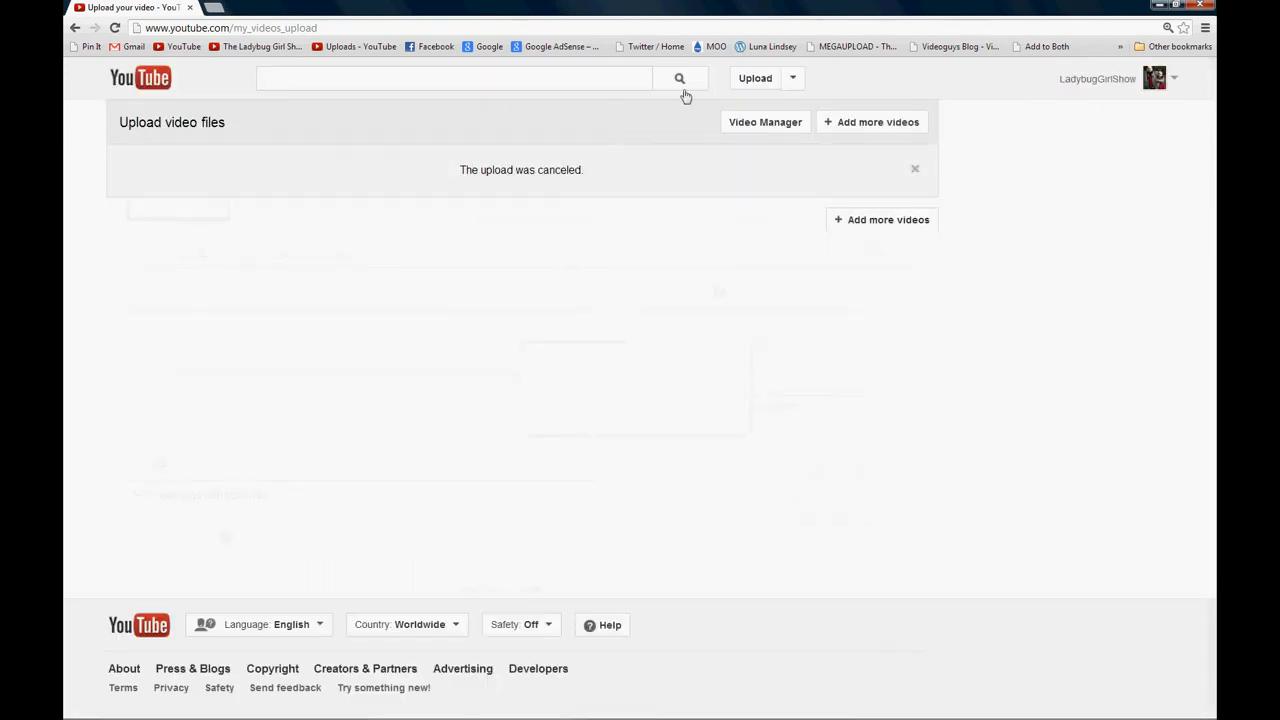
# Start a new YouTube upload with the re-encoded FINAL interview video from the ALL EPISODES folder.
pyautogui.click(768, 80)
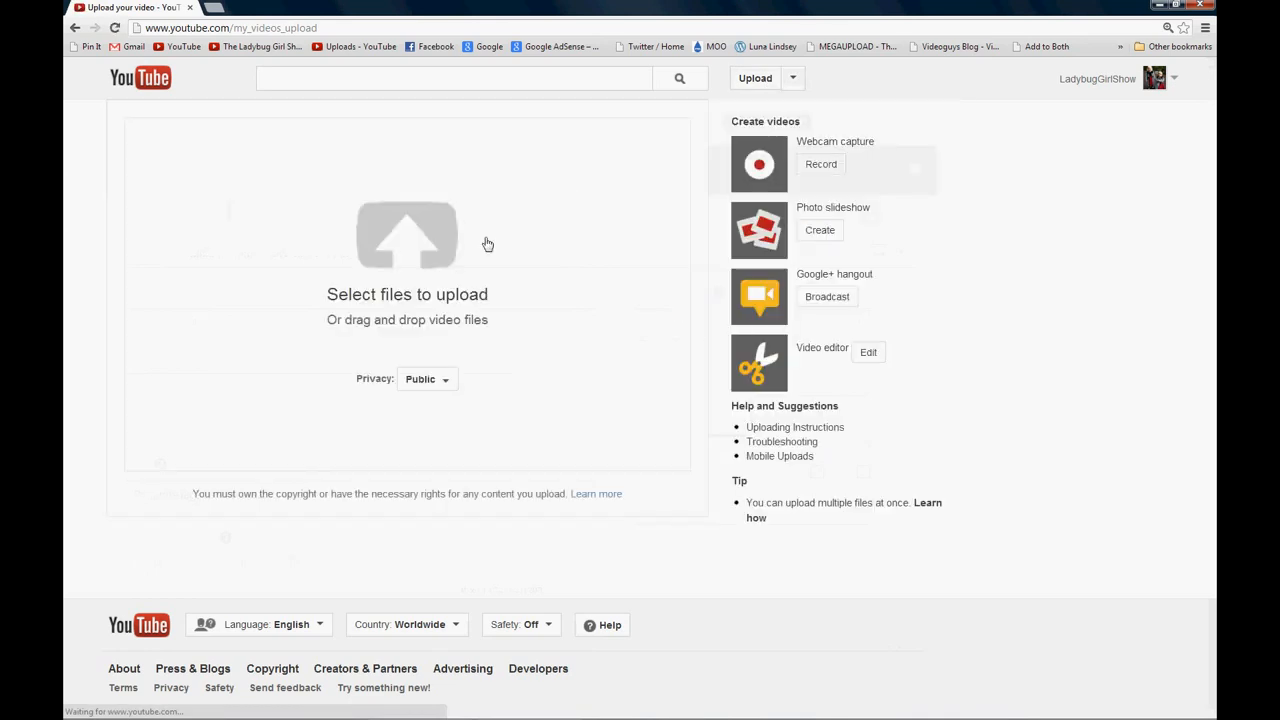
pyautogui.click(435, 252)
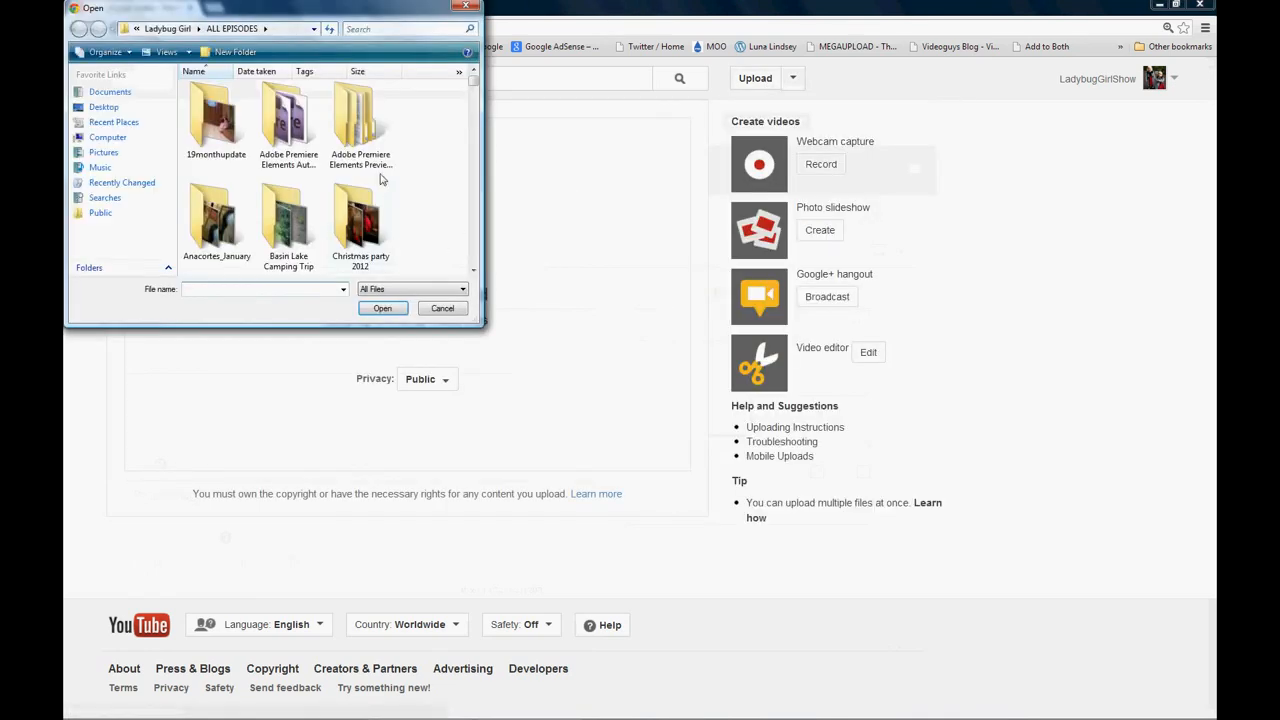
pyautogui.scroll(-2, 477, 88)
pyautogui.moveTo(477, 88); pyautogui.dragTo(474, 164)
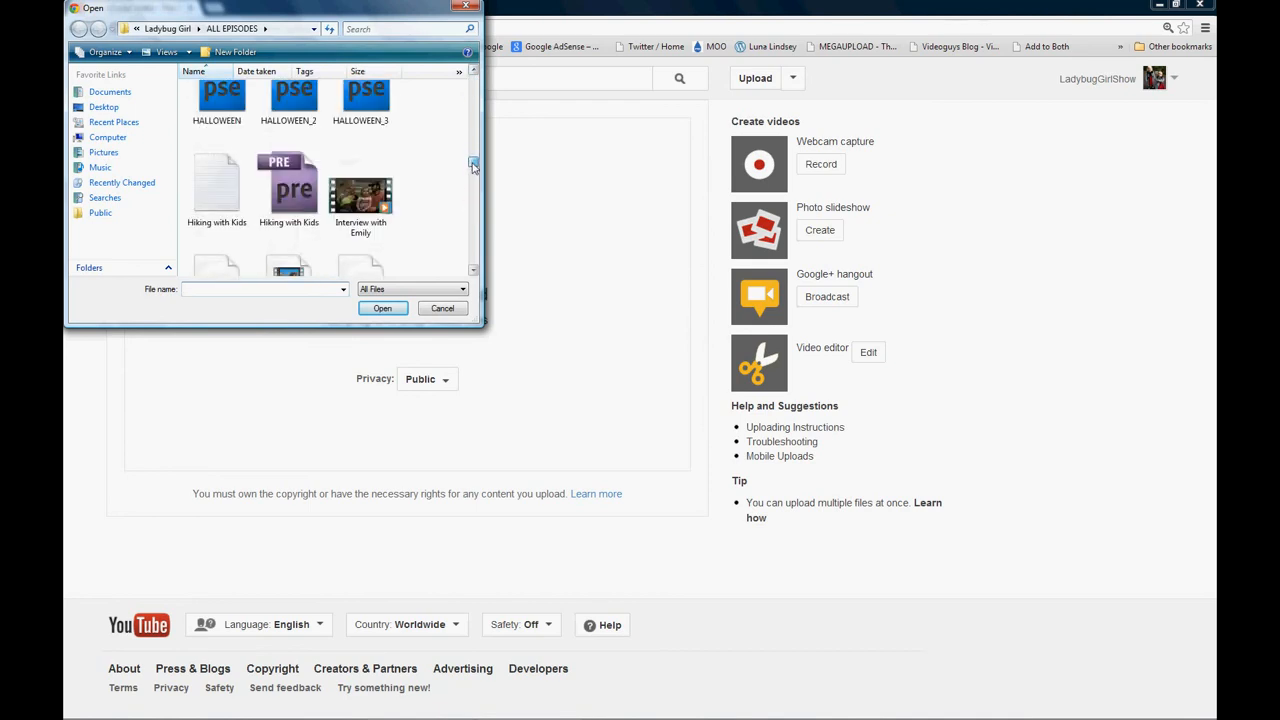
pyautogui.scroll(-1, 470, 259)
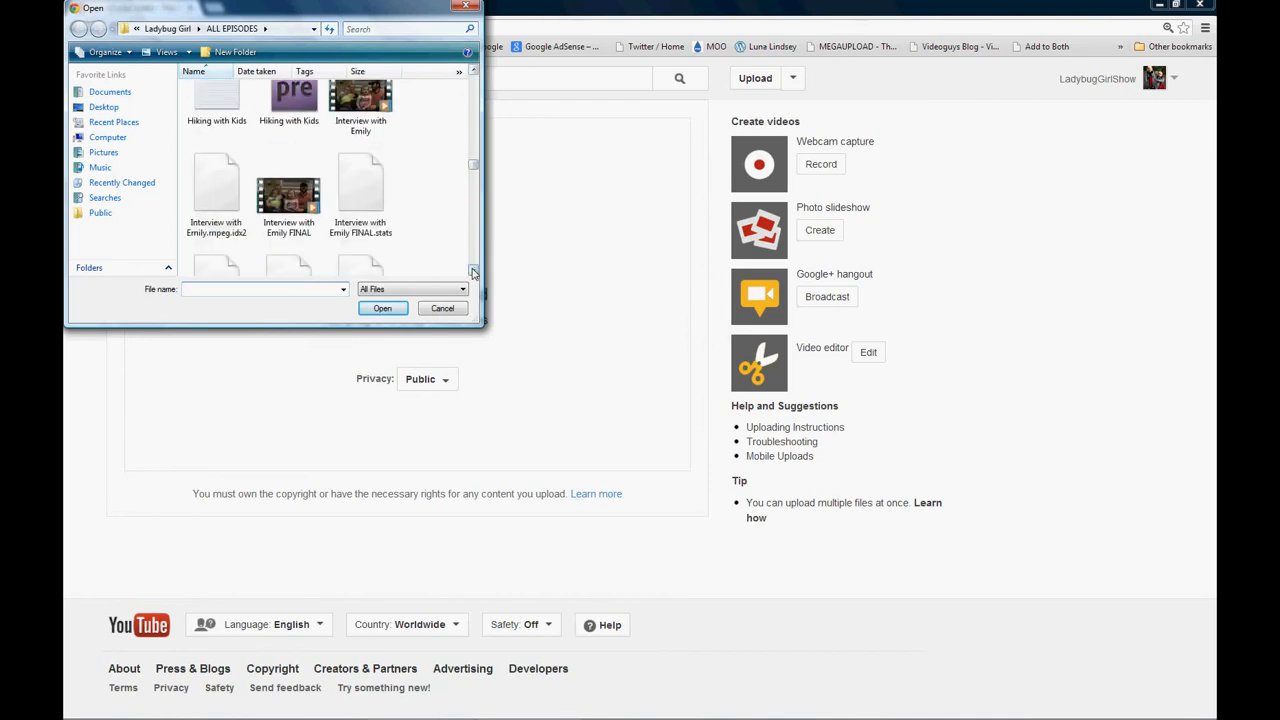
pyautogui.doubleClick(299, 202)
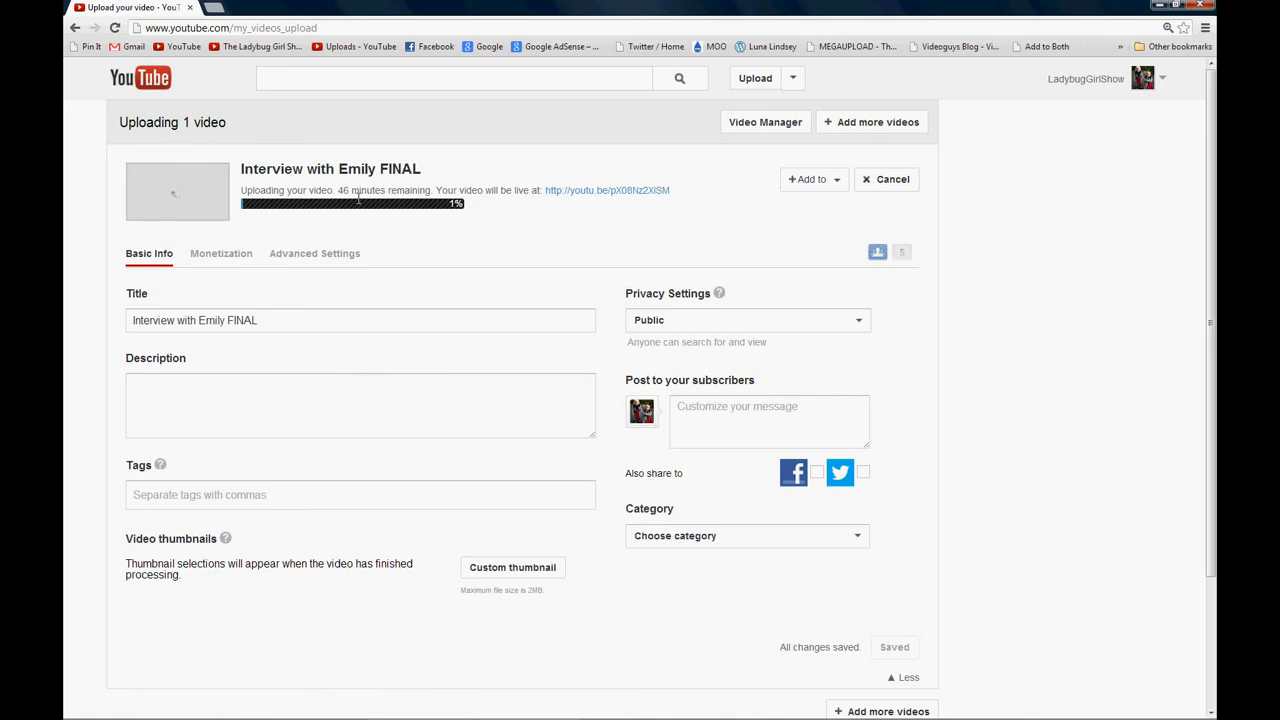
# Set the uploading video's privacy to Private and its category to People & Blogs, and save the changes.
pyautogui.click(670, 322)
pyautogui.click(686, 366)
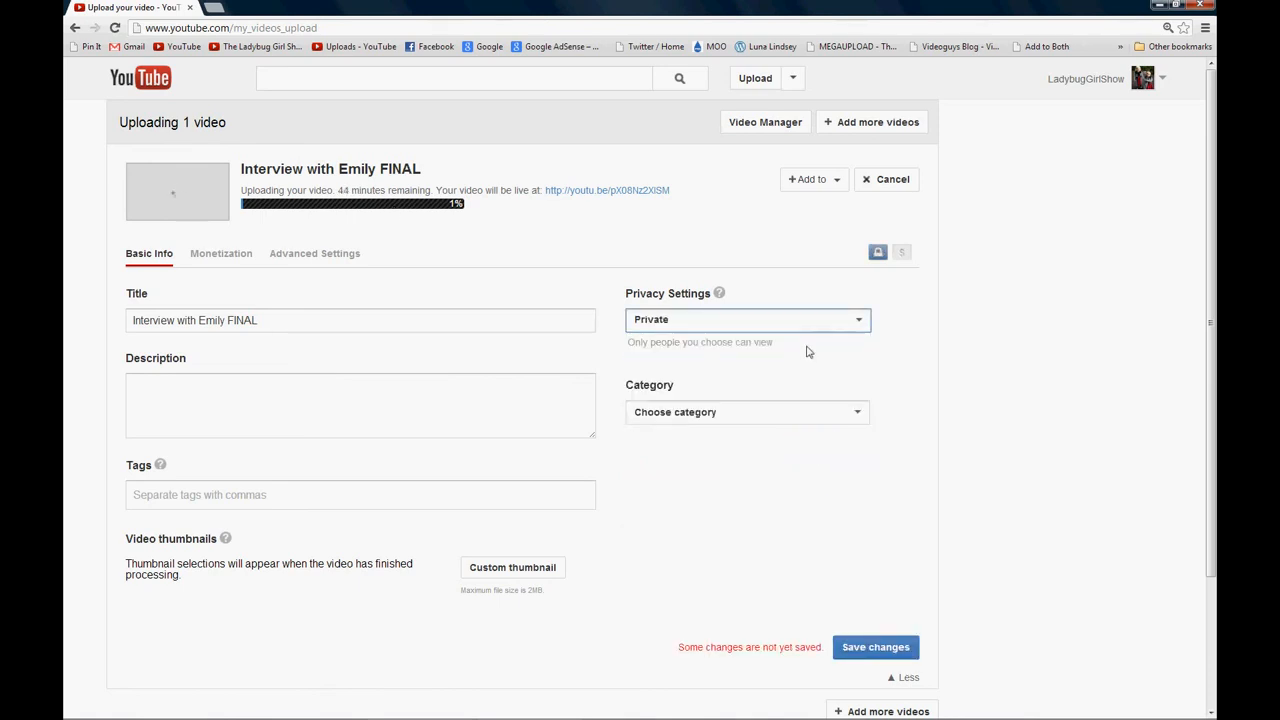
pyautogui.click(778, 408)
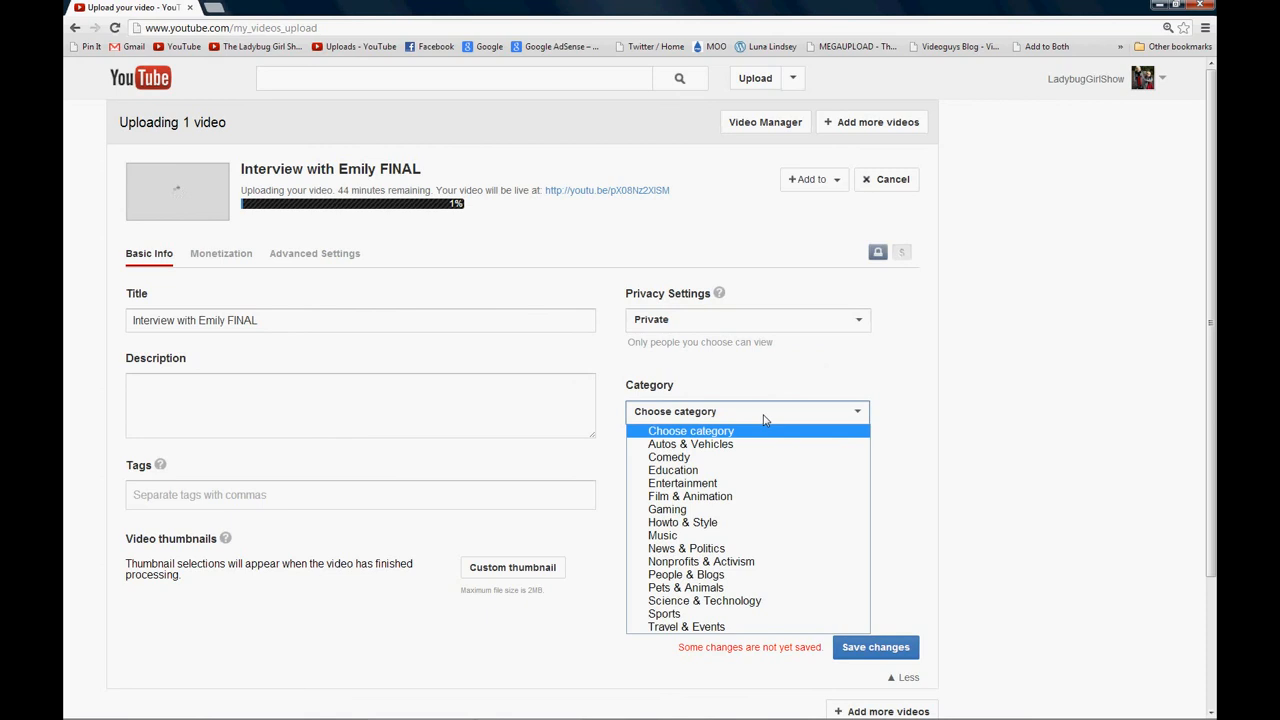
pyautogui.click(728, 575)
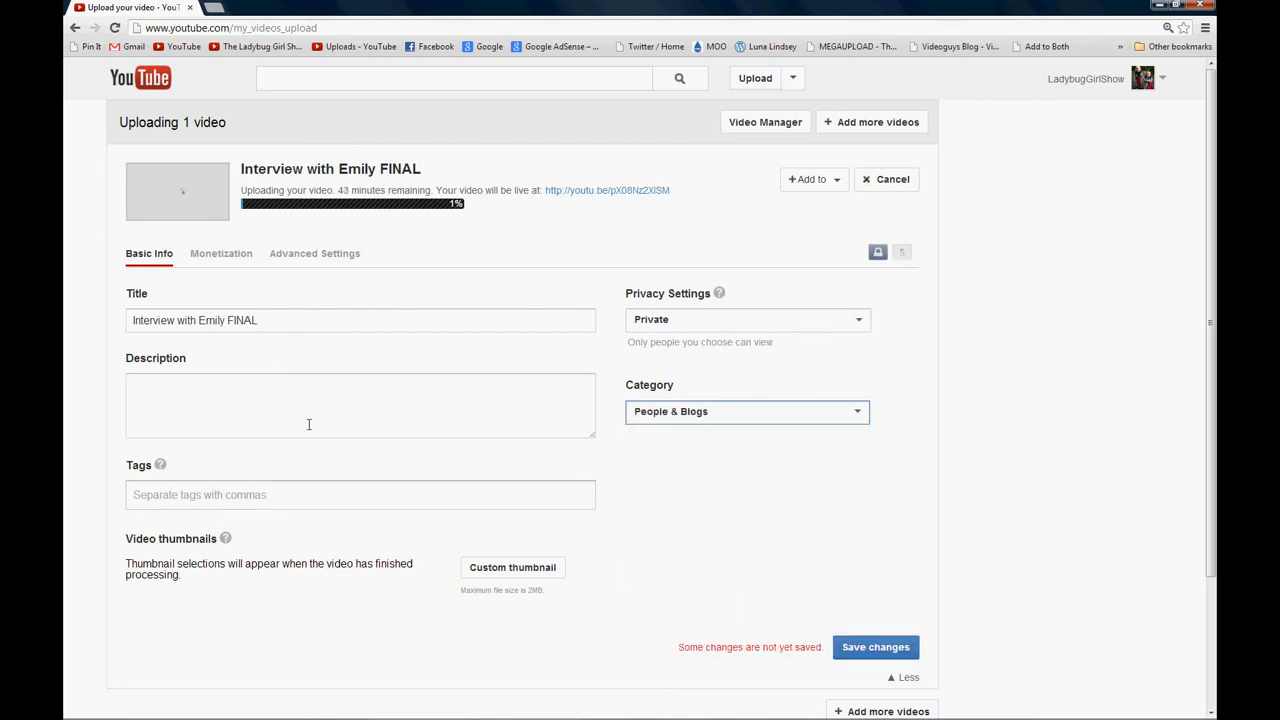
pyautogui.click(866, 649)
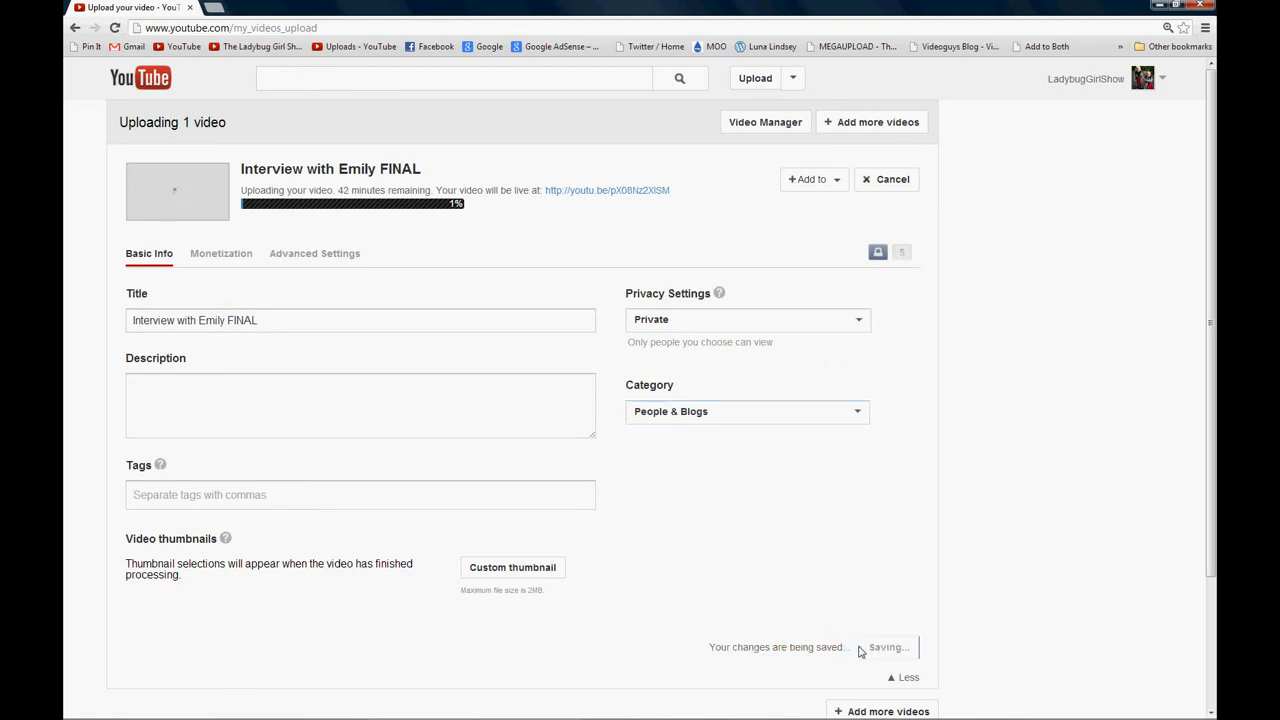